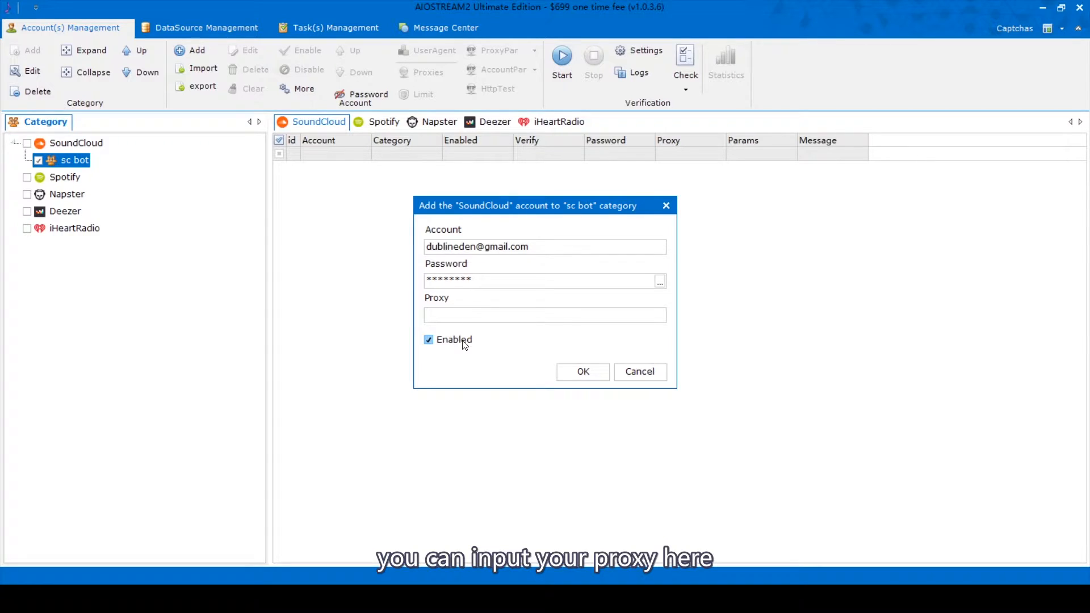
Step: Confirm the new SoundCloud account into 'sc bot' and enable its row in the SoundCloud grid
{"action": "left_click", "coordinate": [563, 369]}
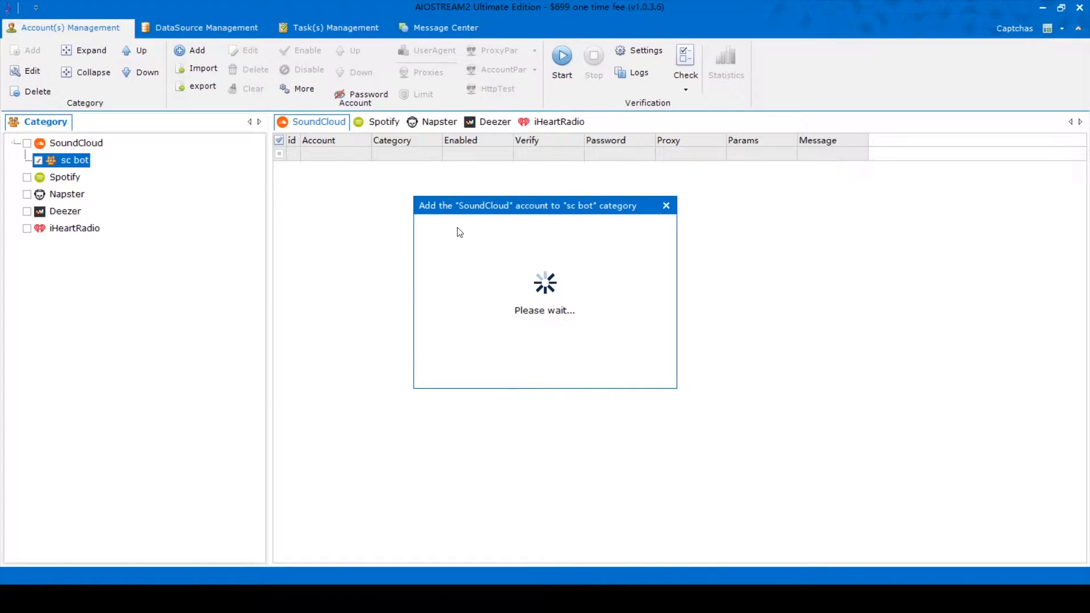
{"action": "left_click", "coordinate": [280, 170]}
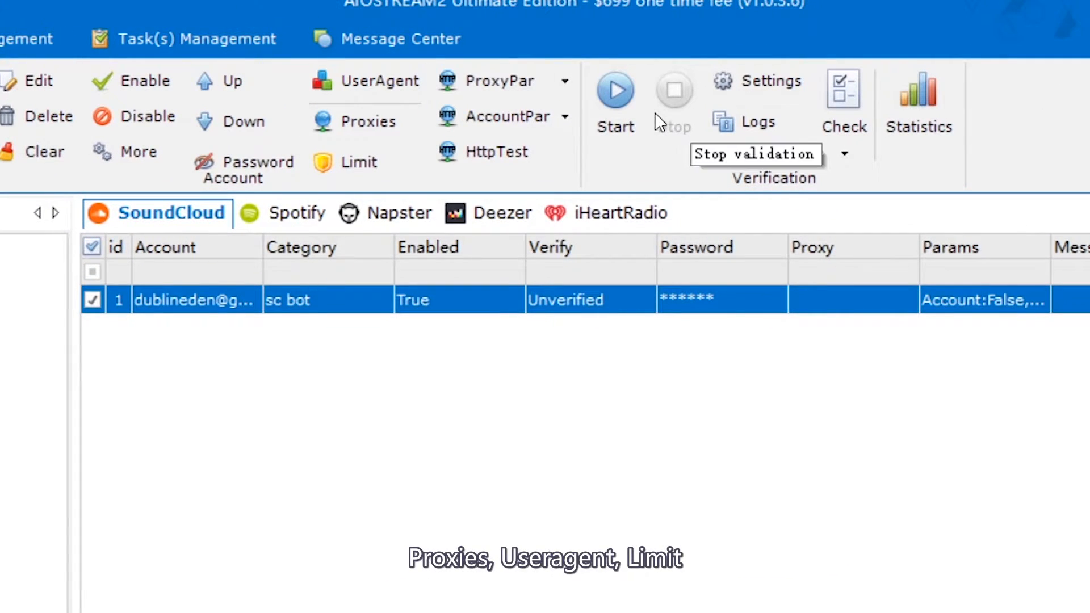
{"action": "left_click", "coordinate": [363, 162]}
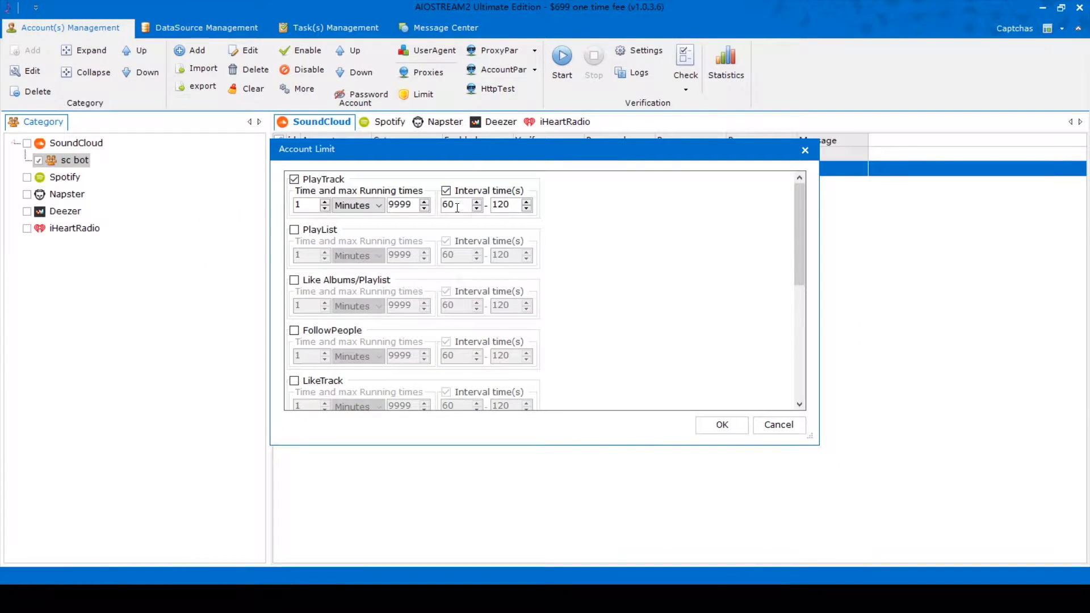
{"action": "left_click", "coordinate": [343, 181]}
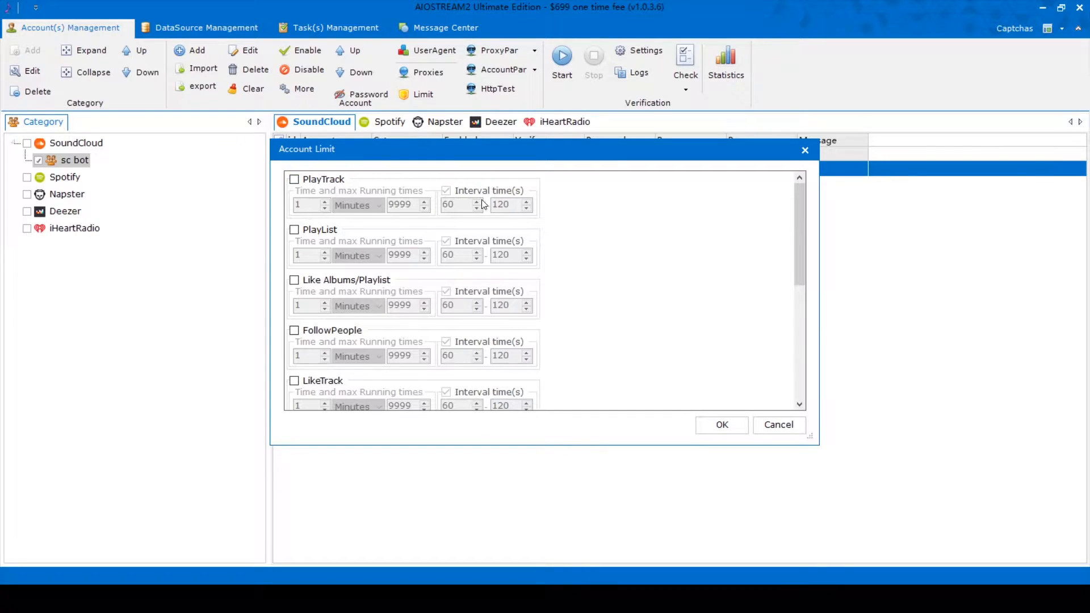
{"action": "left_click", "coordinate": [807, 150]}
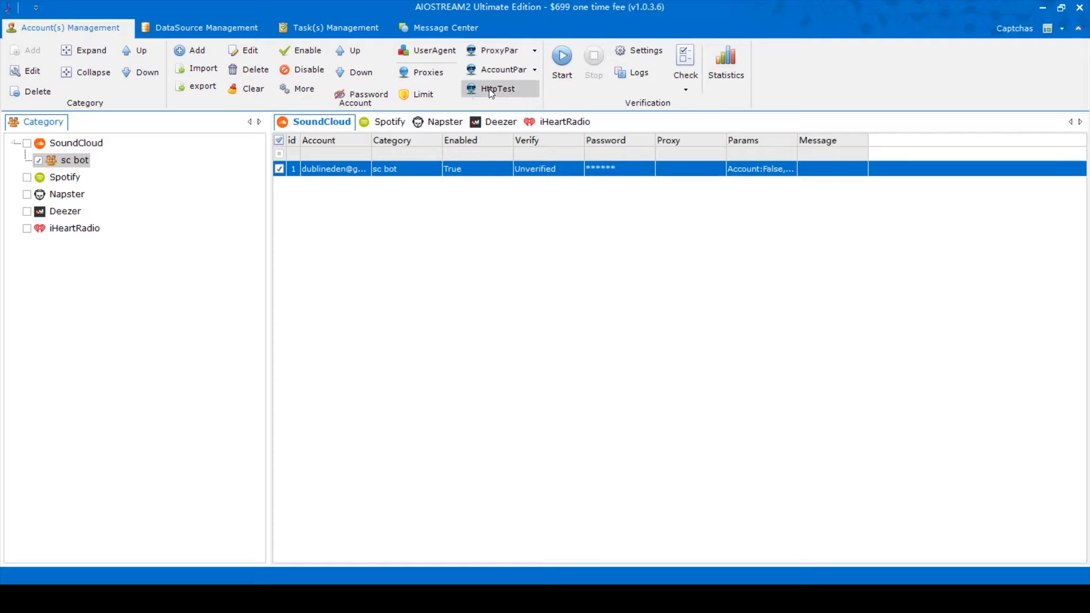
{"action": "left_click", "coordinate": [432, 74]}
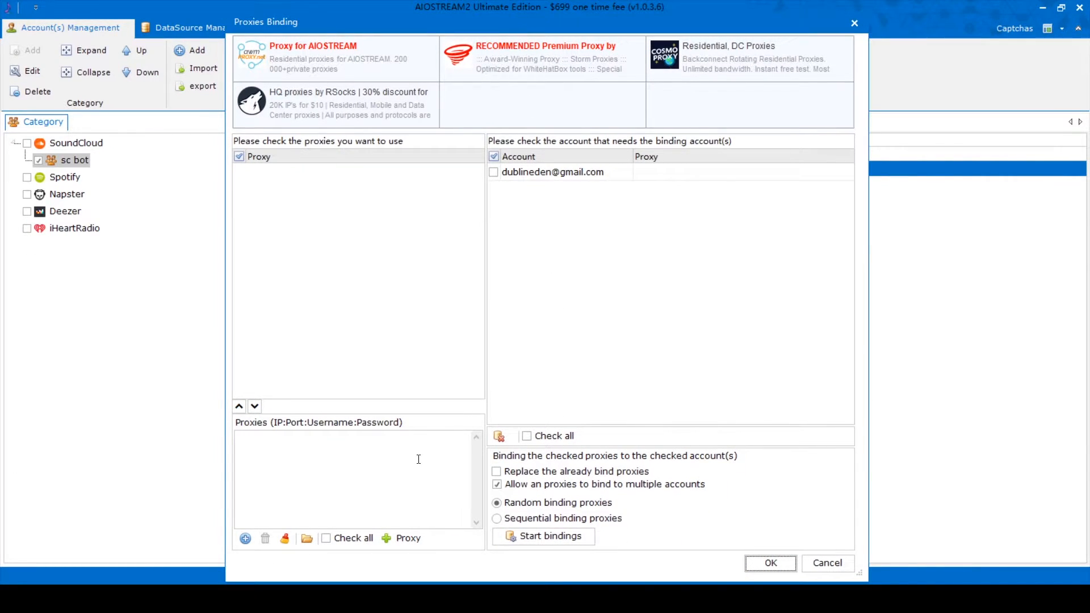
{"action": "left_click", "coordinate": [384, 498]}
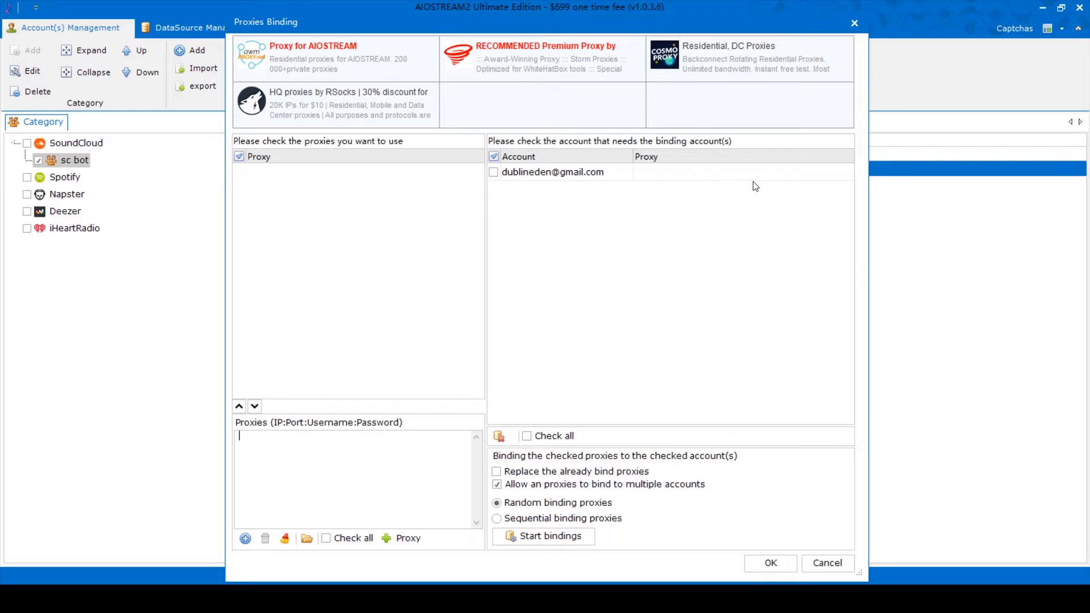
{"action": "left_click", "coordinate": [854, 23]}
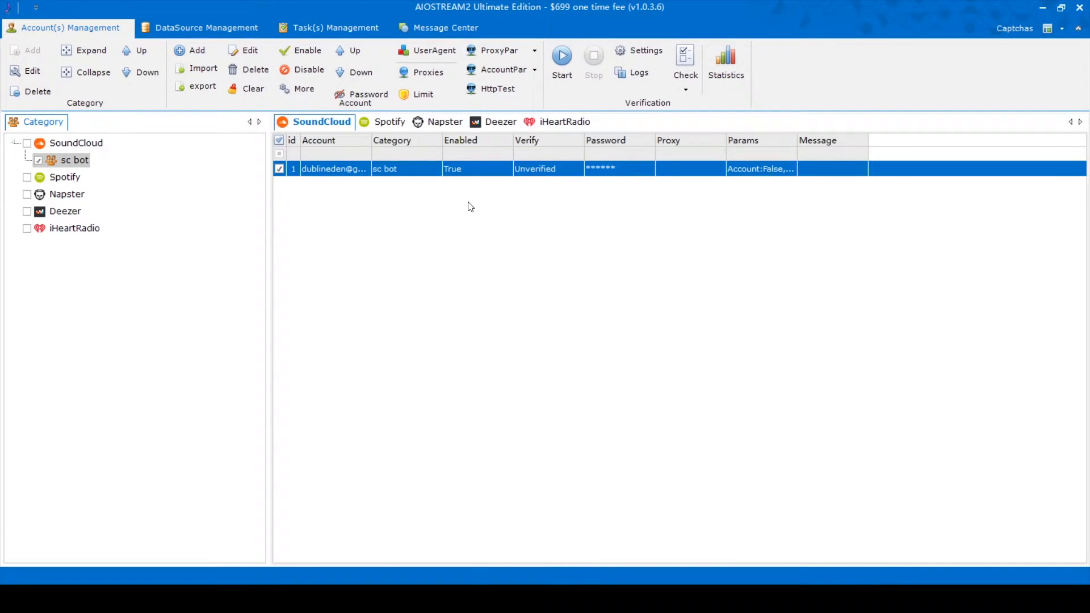
Step: Start verification and submit the account's e-mail on SoundCloud's sign-in page
{"action": "left_click", "coordinate": [563, 62]}
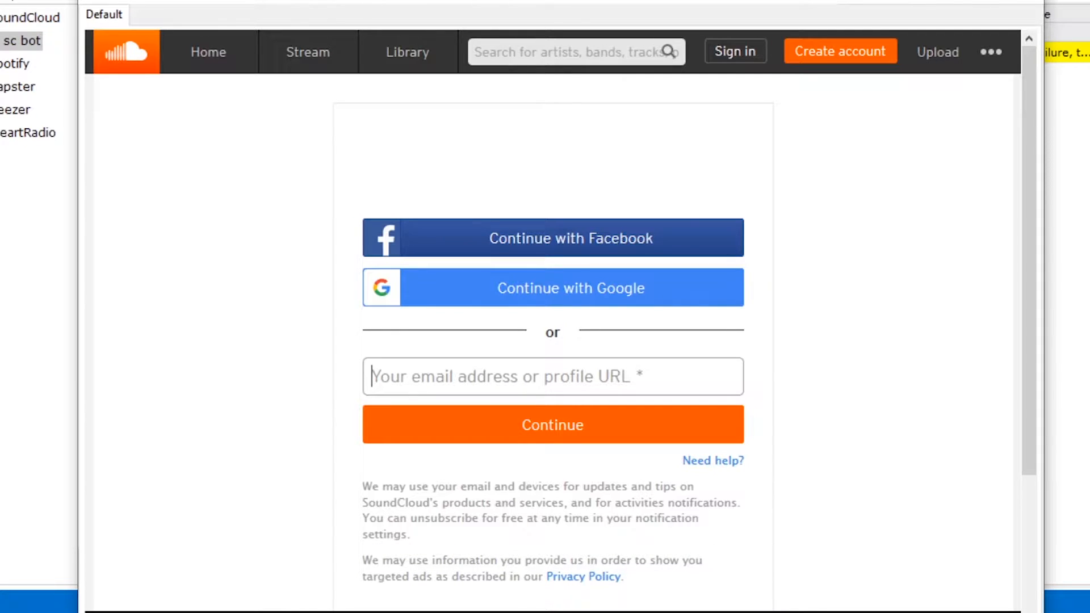
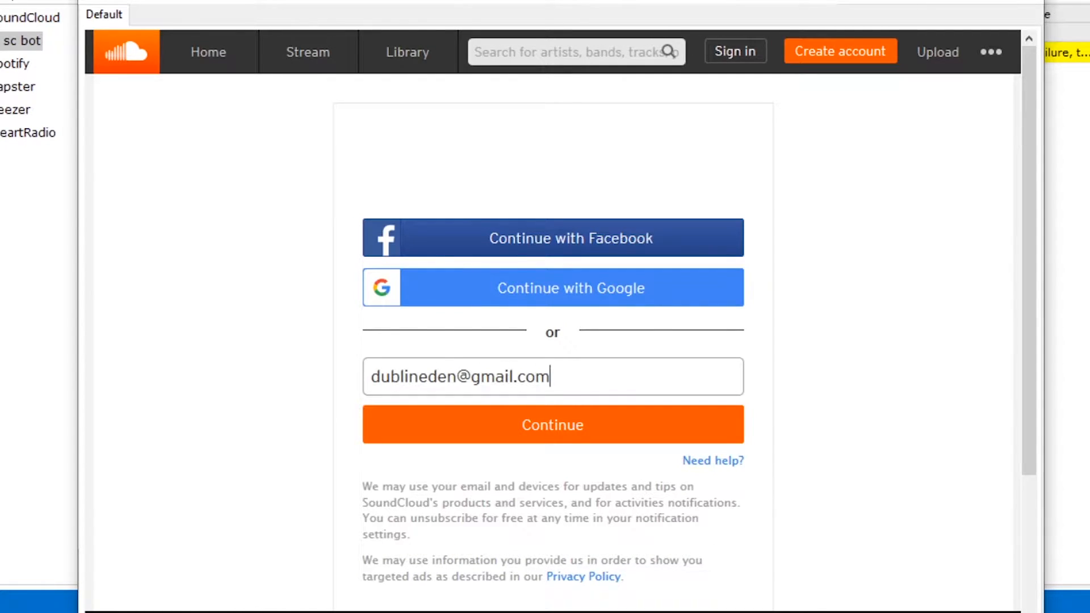
{"action": "key", "text": "Return"}
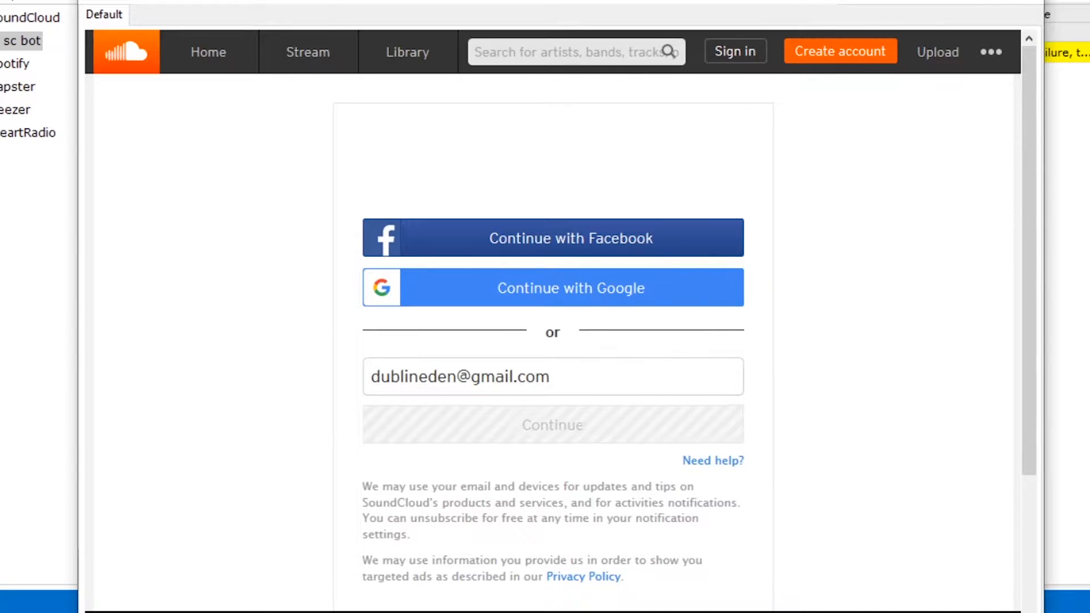
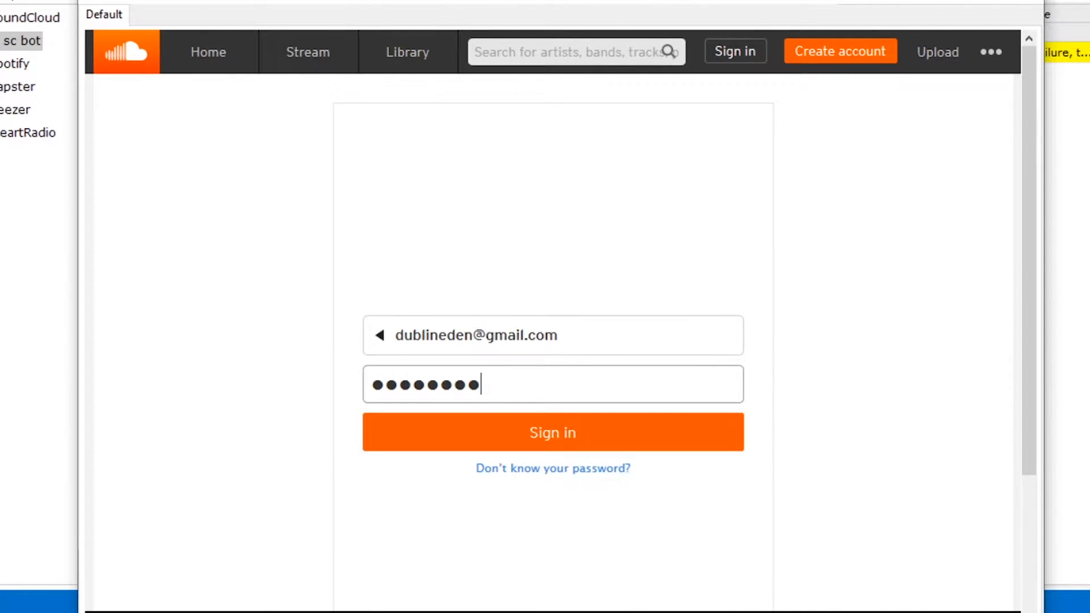
Step: Submit the SoundCloud sign-in and select the sc bot account row, now Verified
{"action": "key", "text": "Return"}
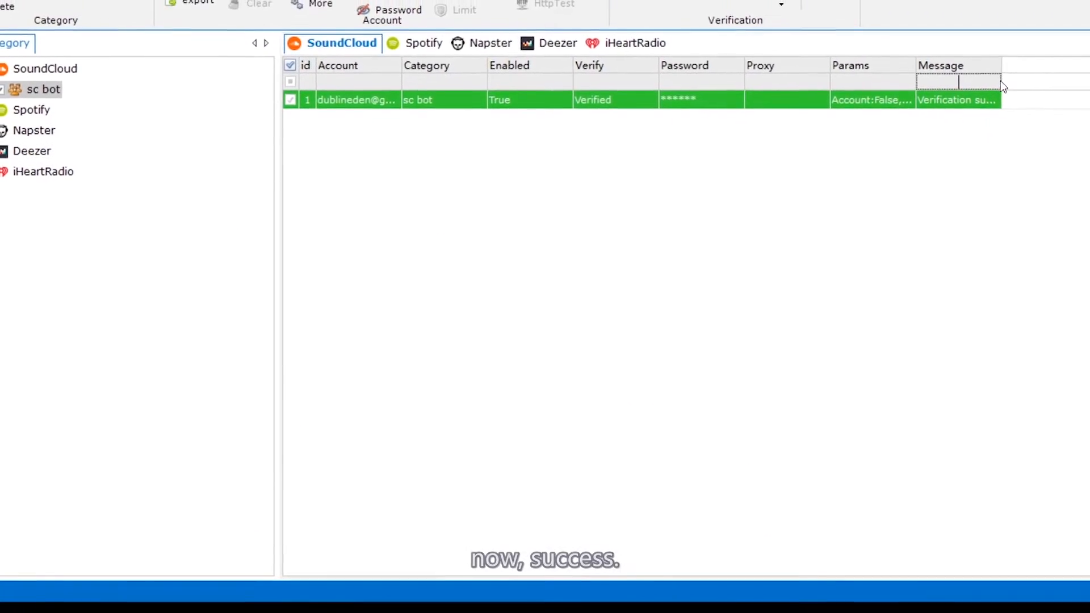
{"action": "left_click", "coordinate": [941, 81]}
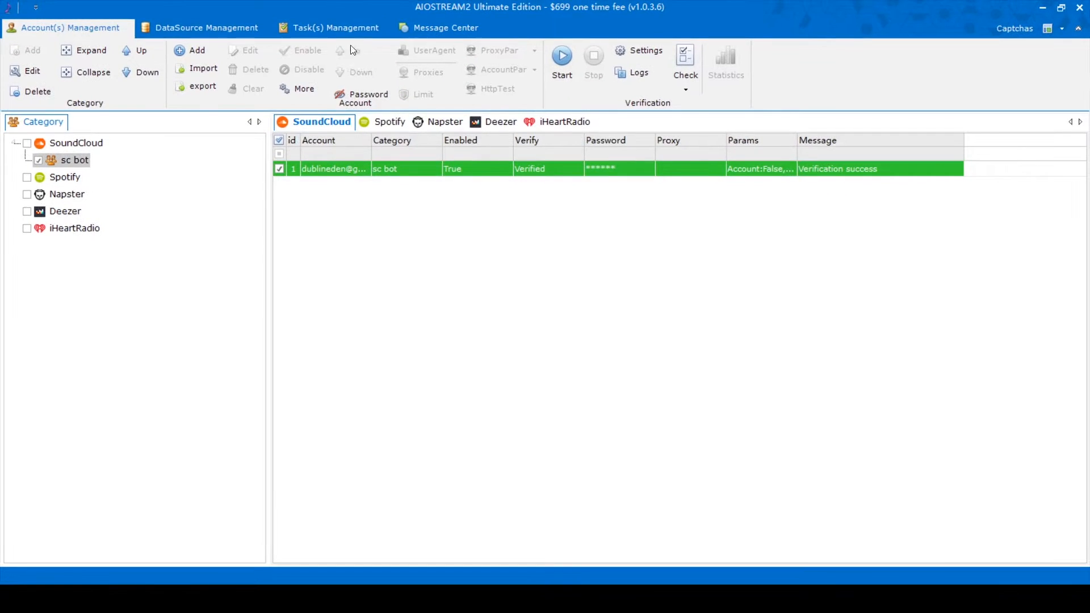
Step: Add a 'bot source' category under SoundCloud in DataSource Management
{"action": "left_click", "coordinate": [206, 11]}
{"action": "right_click", "coordinate": [90, 128]}
{"action": "left_click", "coordinate": [151, 134]}
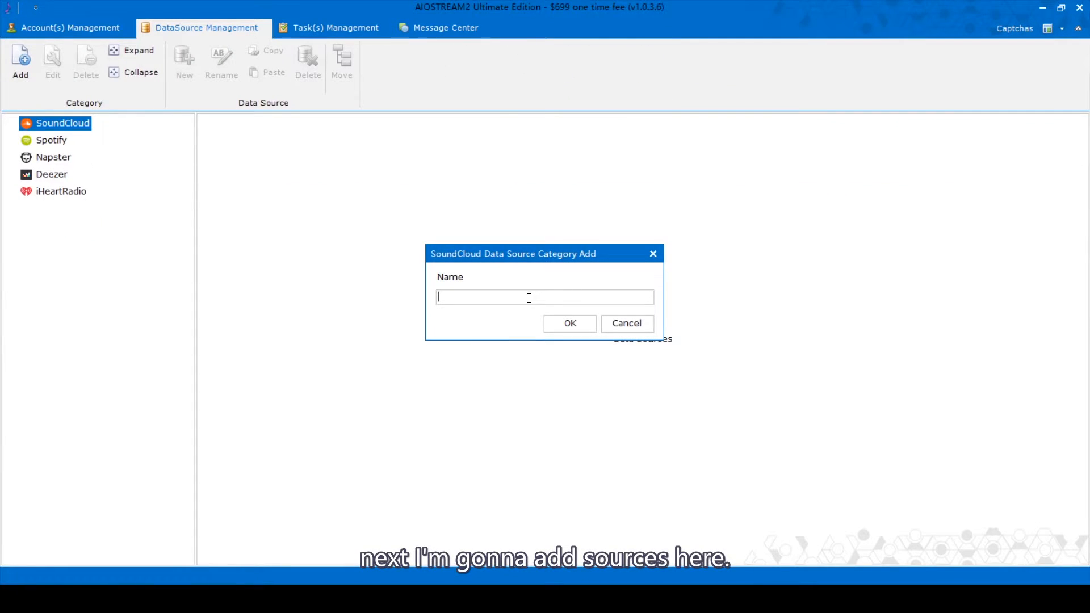
{"action": "type", "text": "bot source"}
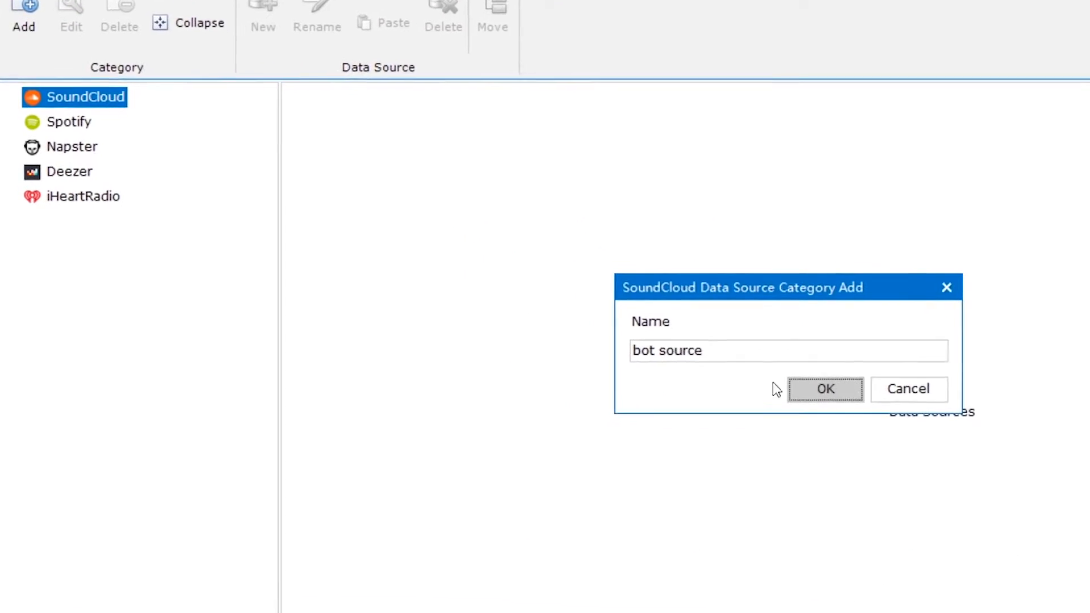
{"action": "left_click", "coordinate": [570, 323]}
Step: Create an 'account' data source in bot source that includes the sc bot account, and save it
{"action": "left_click", "coordinate": [129, 113]}
{"action": "right_click", "coordinate": [129, 113]}
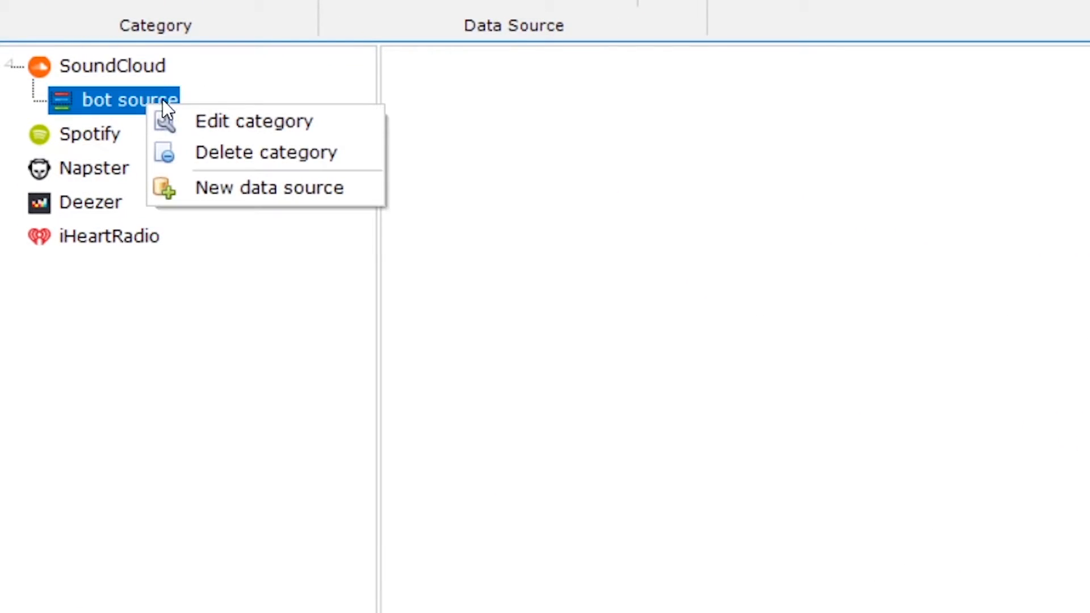
{"action": "left_click", "coordinate": [306, 187]}
{"action": "type", "text": "account"}
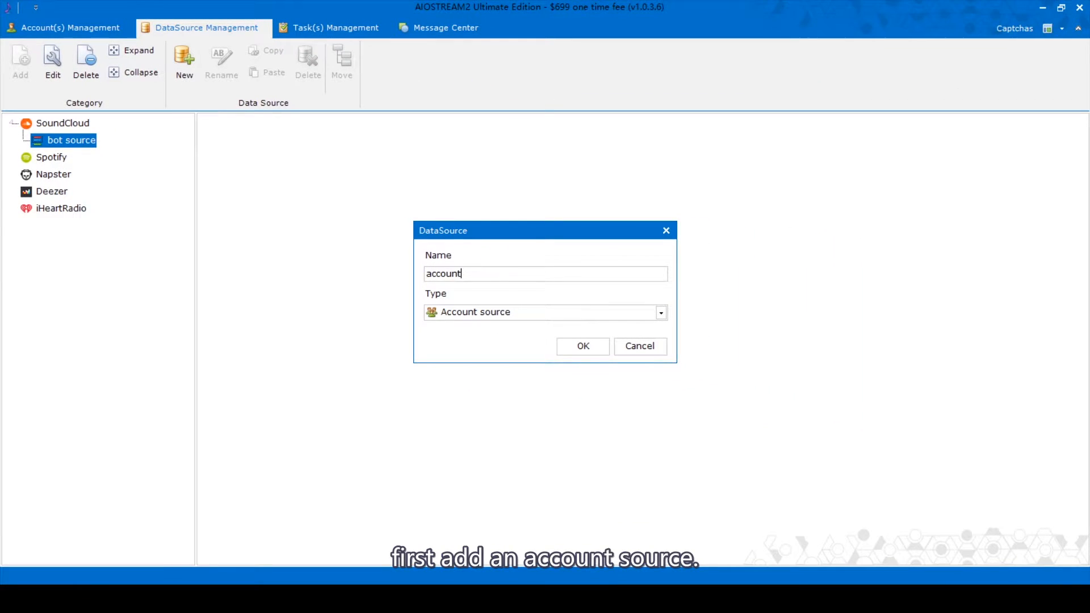
{"action": "left_click", "coordinate": [583, 345]}
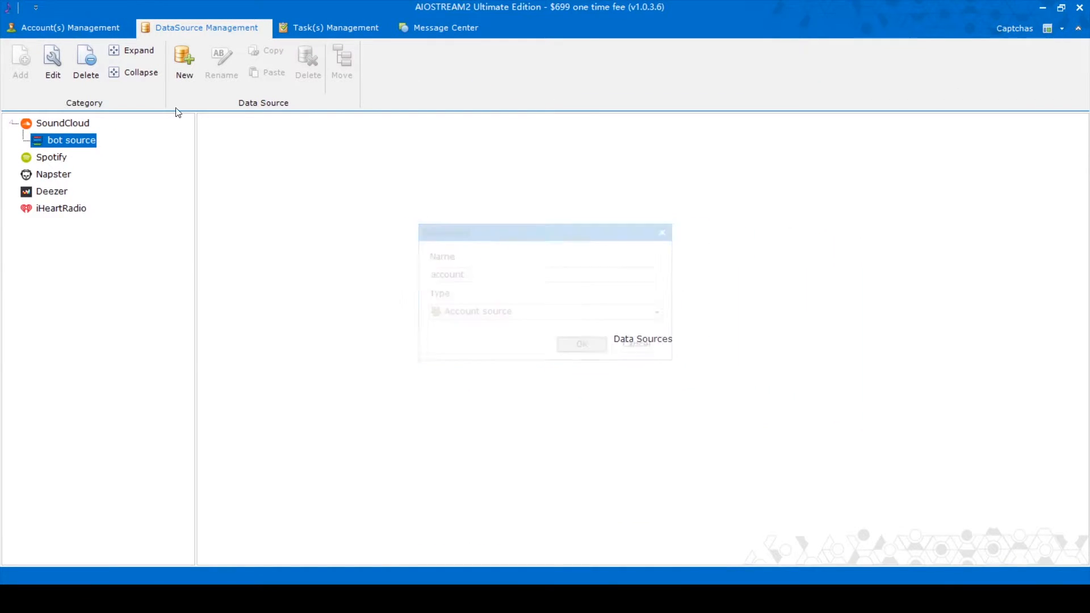
{"action": "left_click", "coordinate": [75, 157]}
{"action": "left_click", "coordinate": [225, 146]}
{"action": "left_click", "coordinate": [1057, 125]}
{"action": "left_click", "coordinate": [570, 359]}
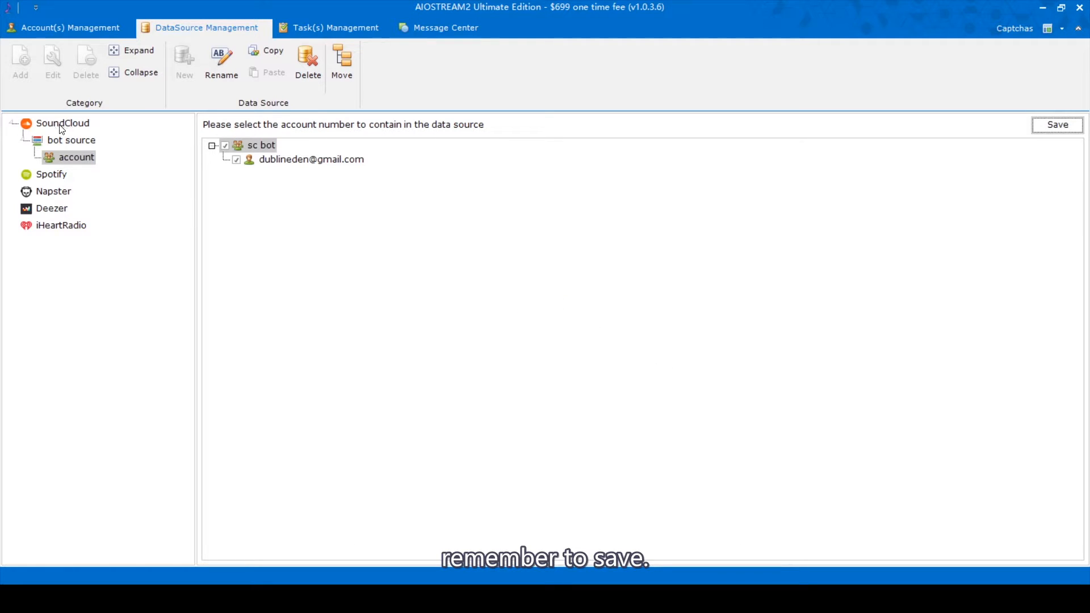
Step: Add a text data source named keywords under bot source
{"action": "left_click", "coordinate": [71, 141]}
{"action": "right_click", "coordinate": [76, 141]}
{"action": "left_click", "coordinate": [142, 182]}
{"action": "left_click", "coordinate": [544, 318]}
{"action": "left_click", "coordinate": [521, 338]}
{"action": "left_click", "coordinate": [517, 276]}
{"action": "type", "text": "keywod"}
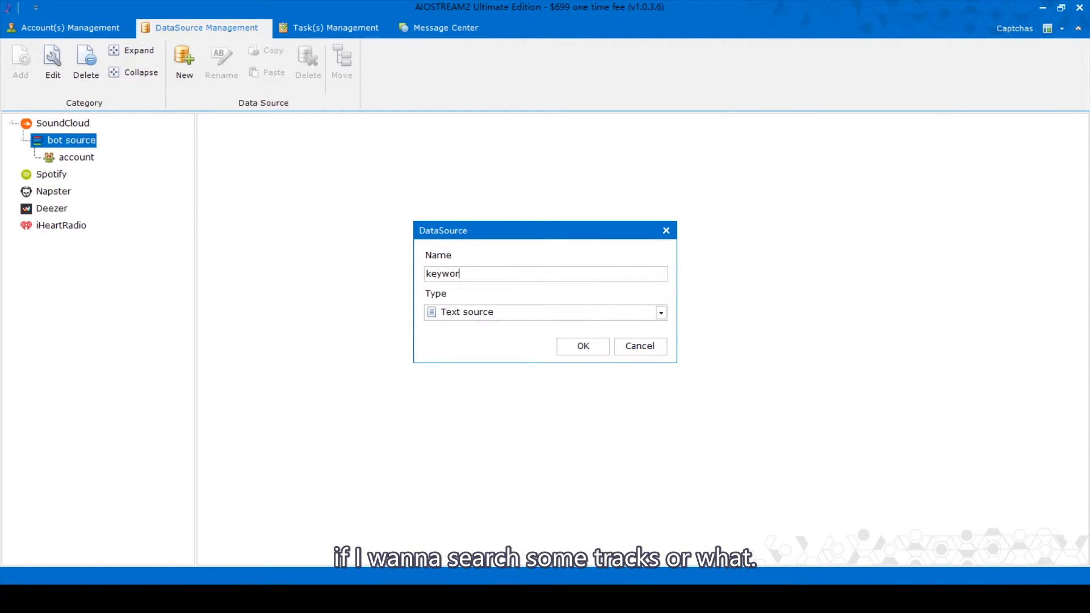
{"action": "left_click", "coordinate": [584, 346]}
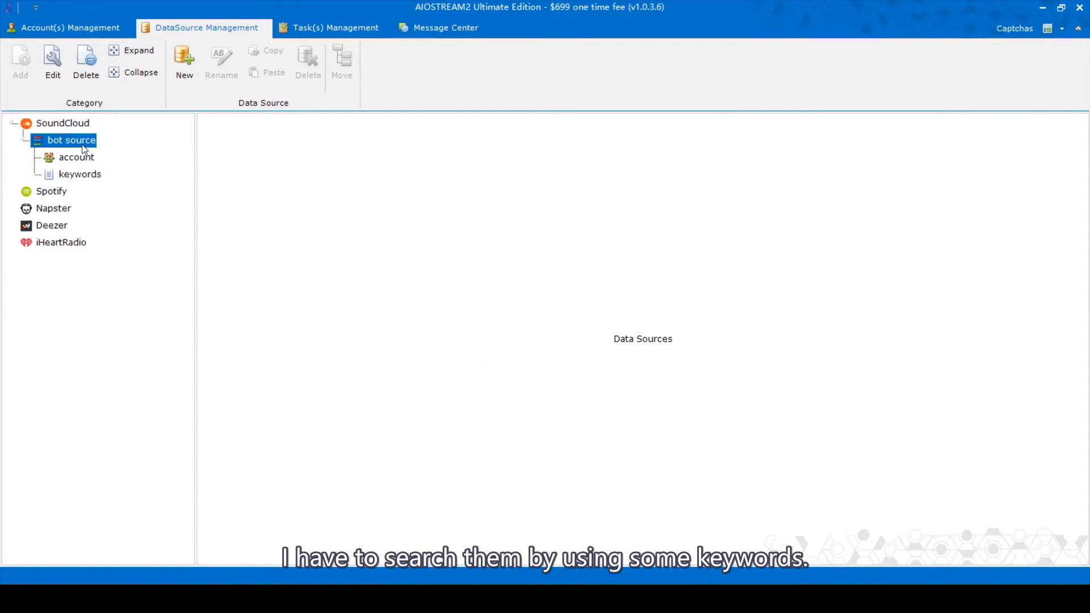
Step: Add a second text data source named track, then view the keywords and track sources
{"action": "right_click", "coordinate": [84, 149]}
{"action": "left_click", "coordinate": [136, 184]}
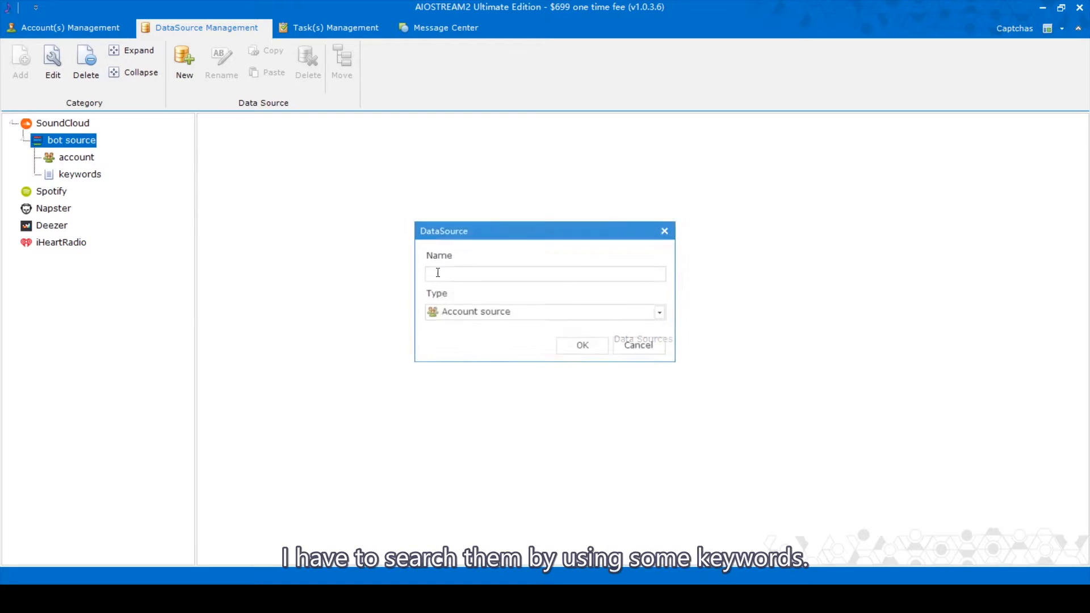
{"action": "left_click", "coordinate": [476, 318]}
{"action": "left_click", "coordinate": [475, 341]}
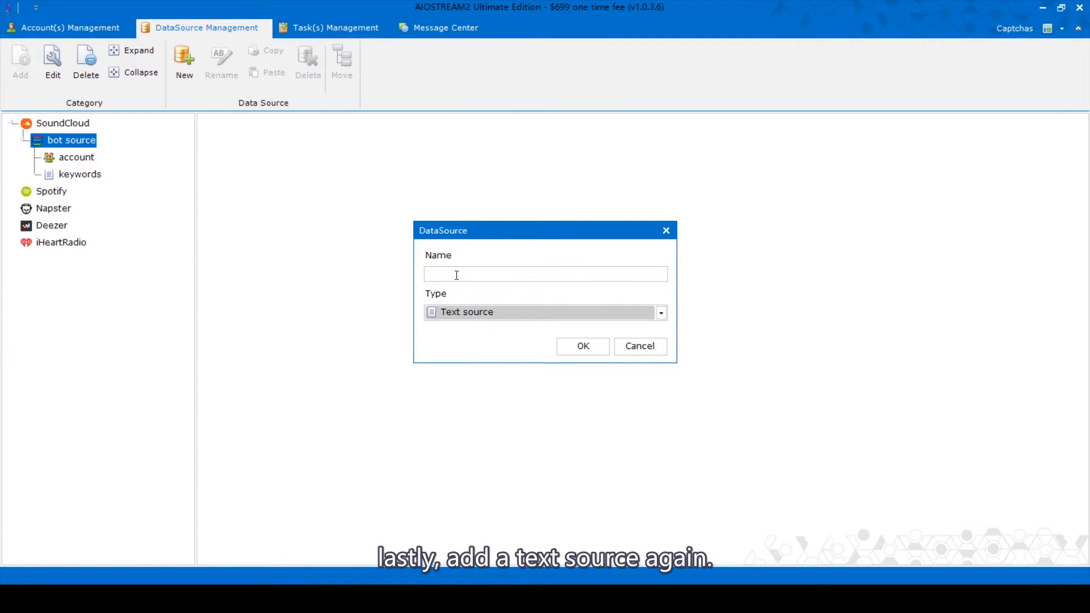
{"action": "left_click", "coordinate": [456, 274]}
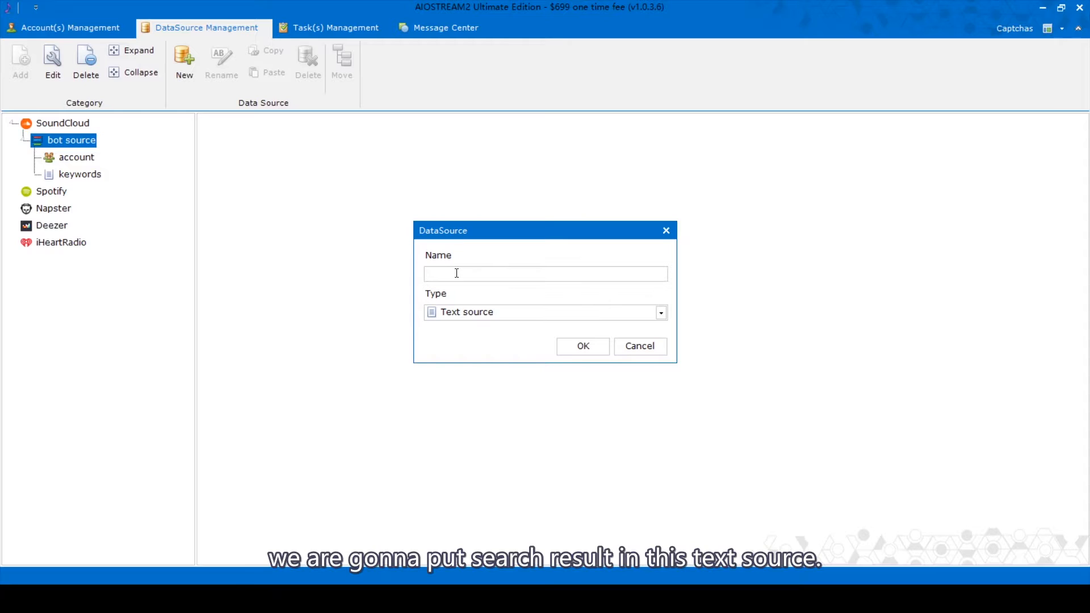
{"action": "left_click", "coordinate": [585, 346]}
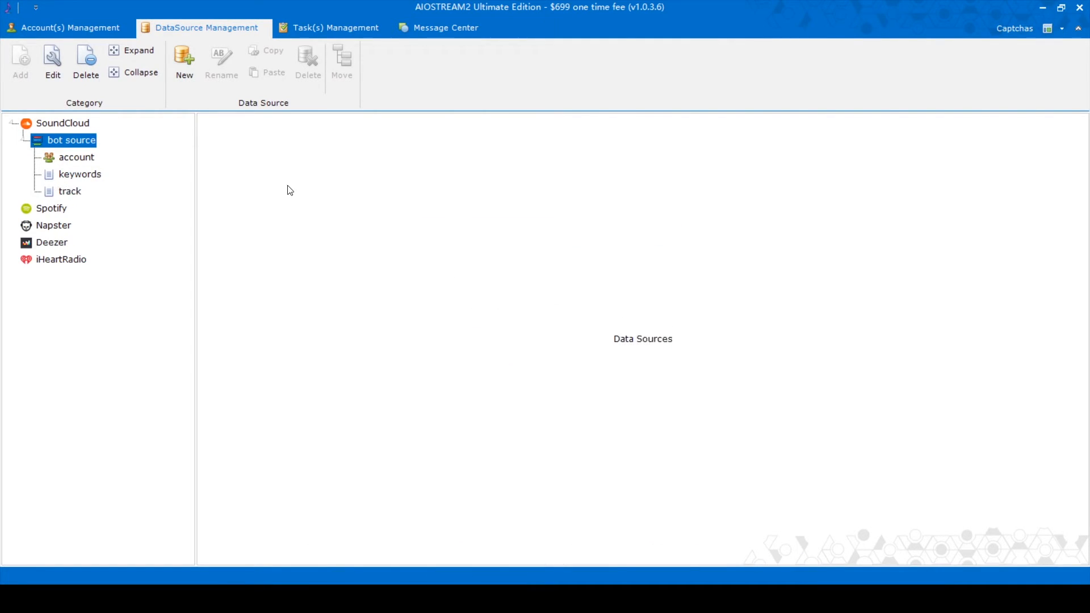
{"action": "left_click", "coordinate": [86, 177]}
{"action": "left_click", "coordinate": [71, 192]}
{"action": "left_click", "coordinate": [79, 175]}
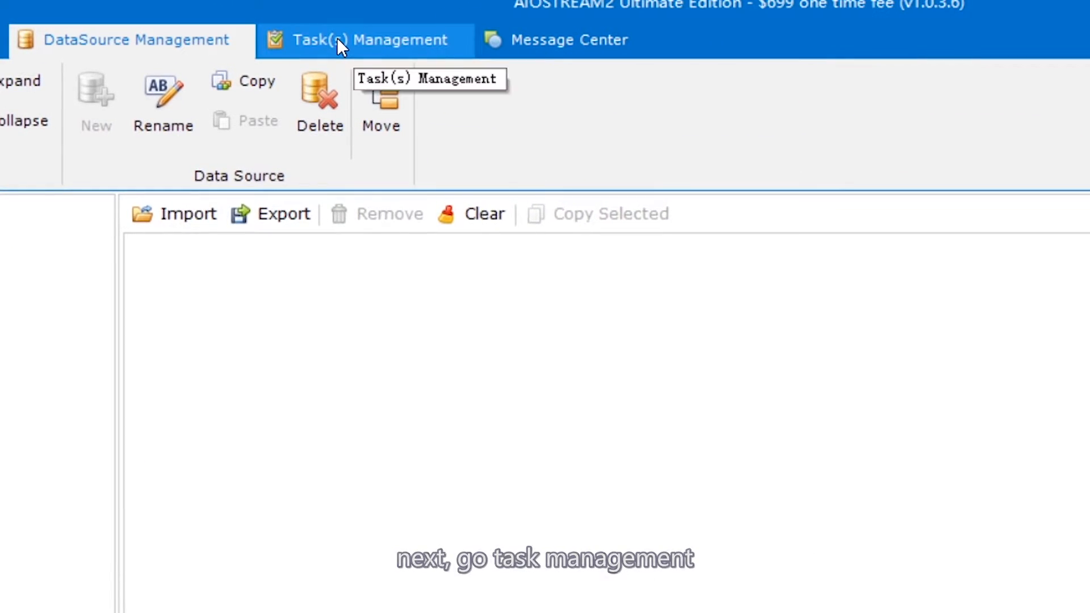
Step: Create a 'search track' task group under SoundCloud in Task(s) Management
{"action": "left_click", "coordinate": [337, 39]}
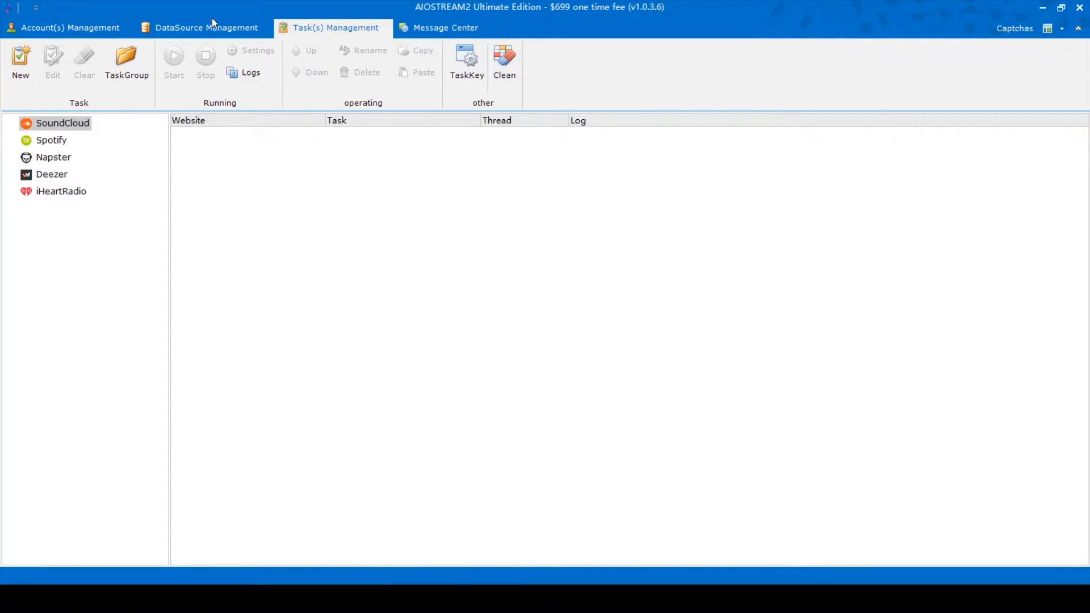
{"action": "left_click", "coordinate": [42, 121]}
{"action": "right_click", "coordinate": [54, 125]}
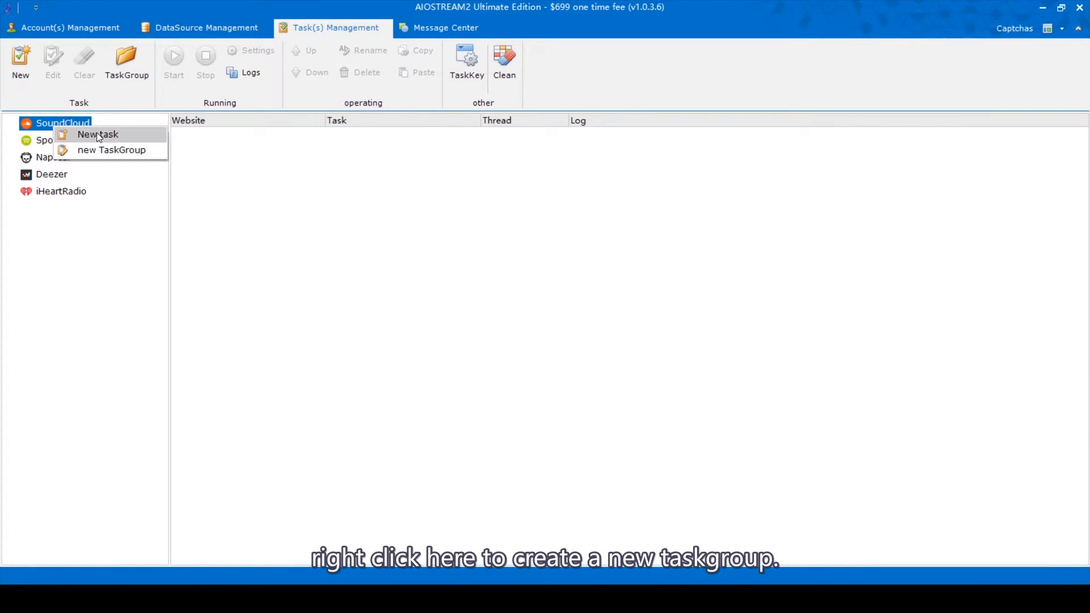
{"action": "left_click", "coordinate": [100, 151]}
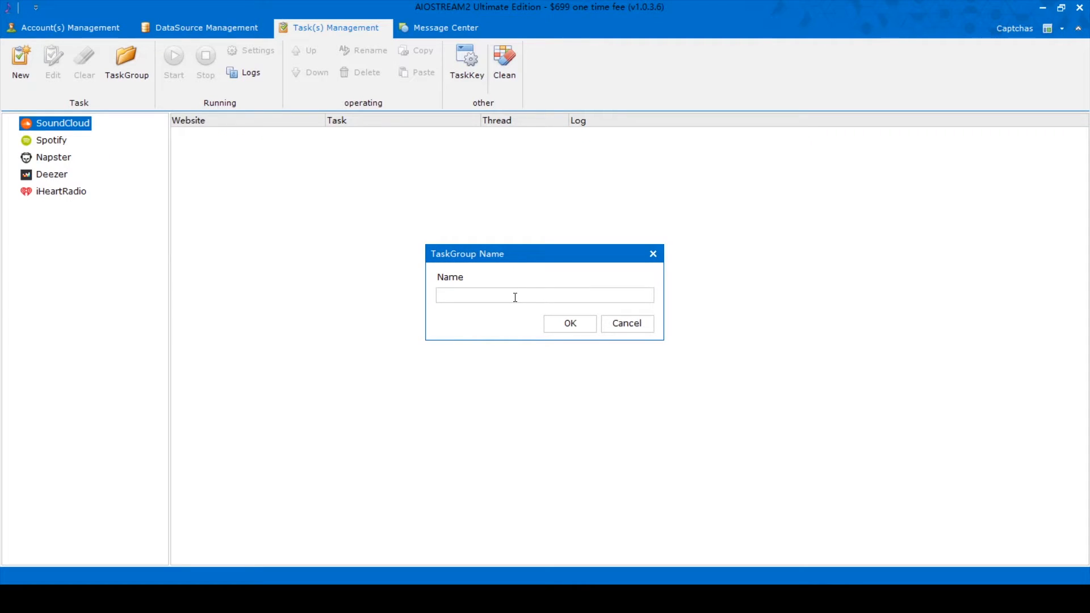
{"action": "left_click", "coordinate": [568, 323]}
Step: Start a SearchTrack task named searchtrack in the search track group and proceed
{"action": "right_click", "coordinate": [86, 140]}
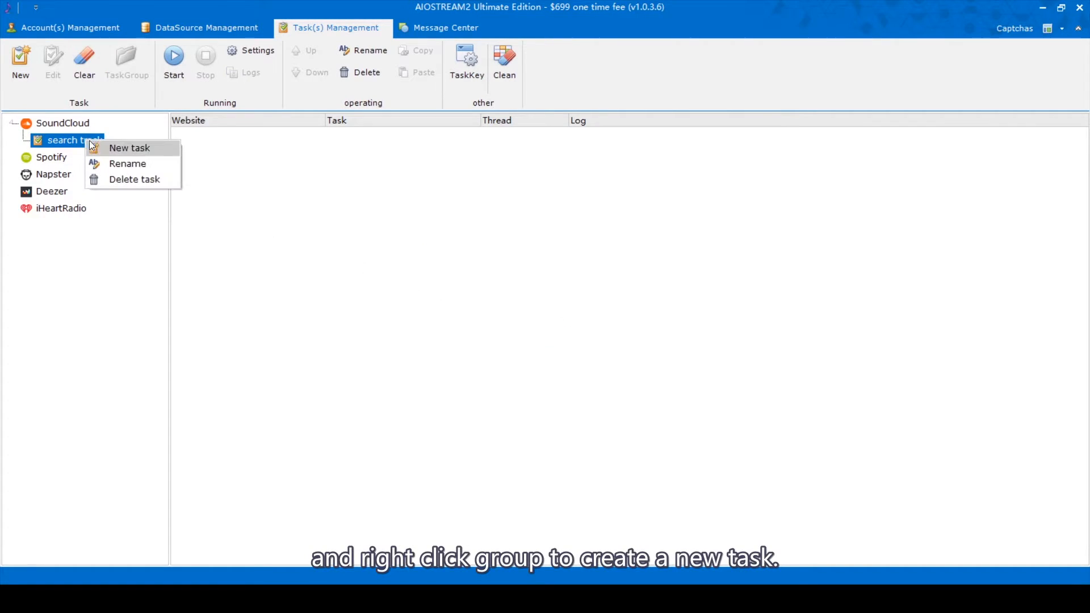
{"action": "left_click", "coordinate": [119, 148]}
{"action": "left_click", "coordinate": [511, 258]}
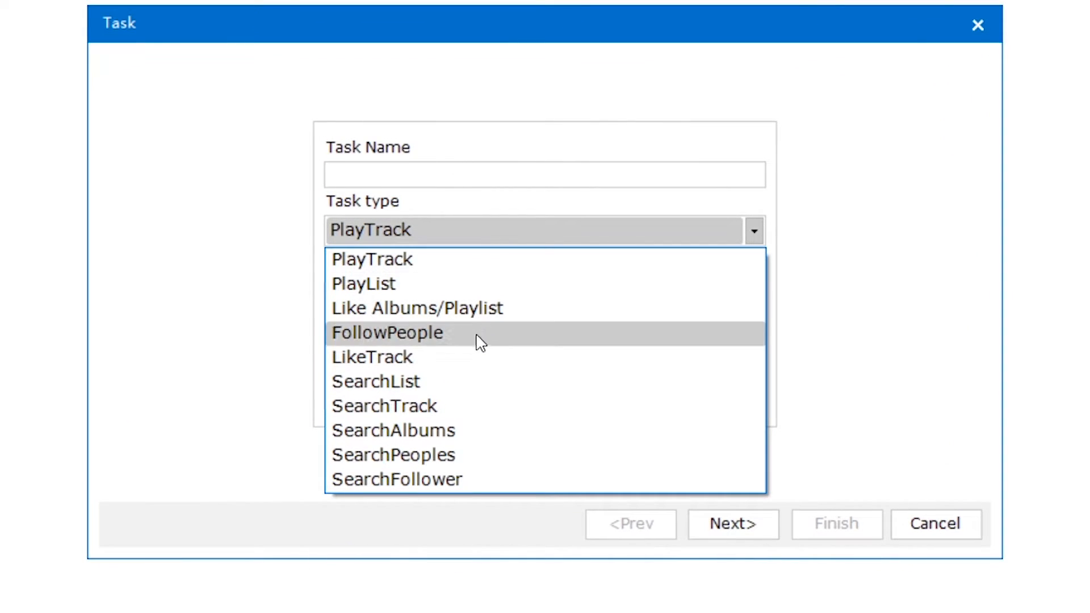
{"action": "left_click", "coordinate": [466, 412]}
{"action": "left_click", "coordinate": [427, 174]}
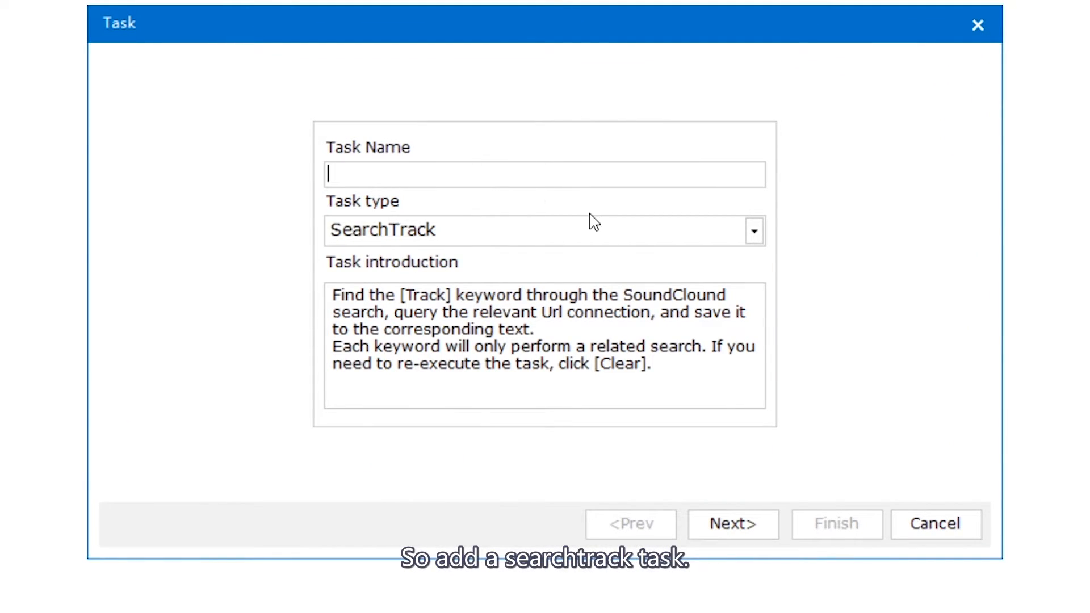
{"action": "type", "text": "searchtrack"}
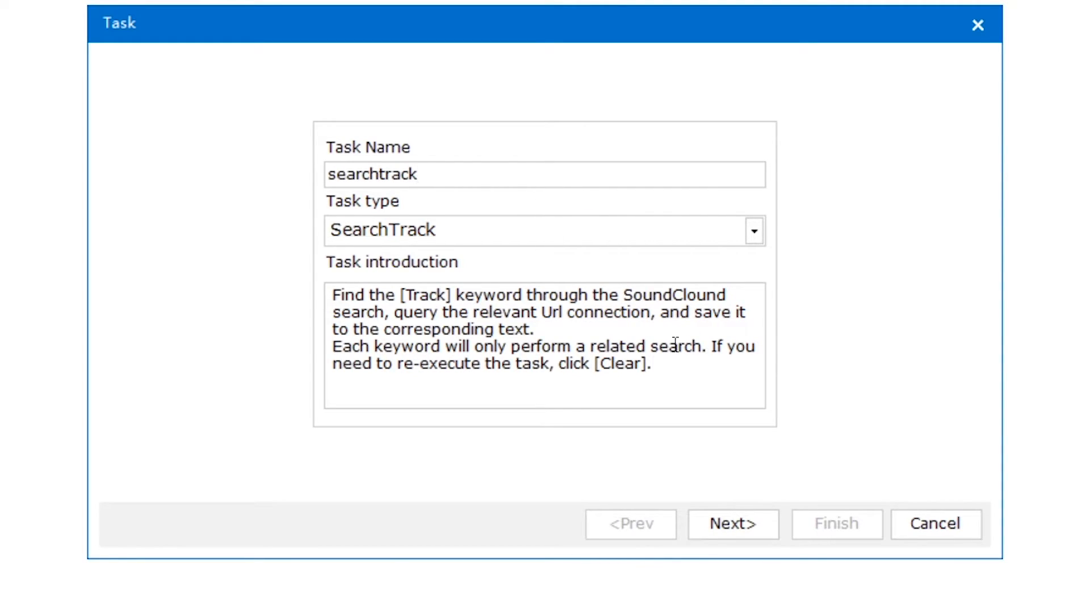
{"action": "left_click", "coordinate": [753, 522]}
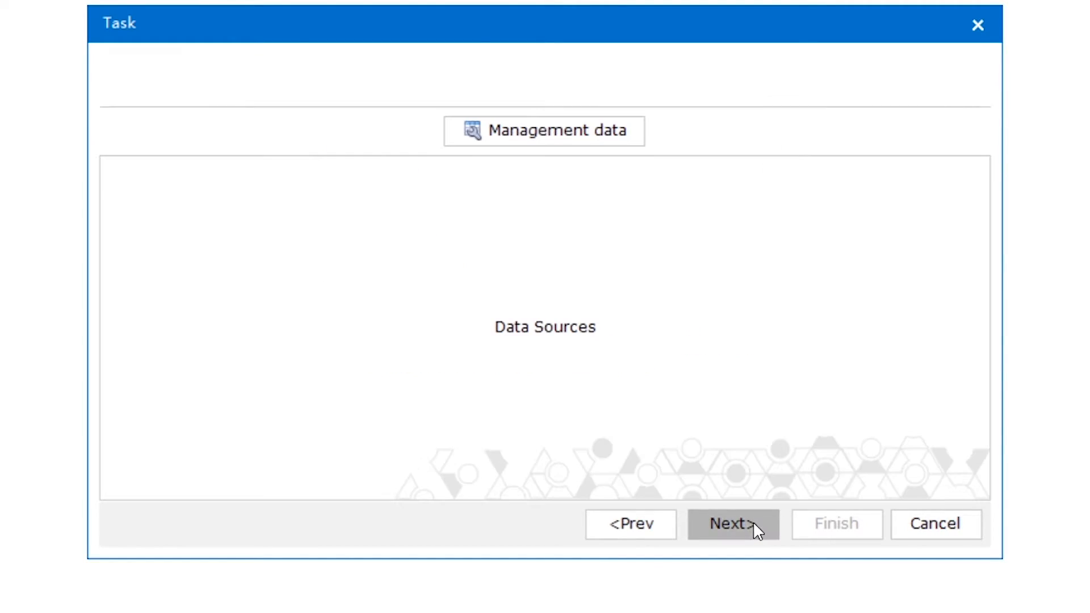
Step: Use the account data source with the sc bot account for the searchtrack task
{"action": "left_click", "coordinate": [618, 102]}
{"action": "left_click", "coordinate": [523, 146]}
{"action": "left_click", "coordinate": [518, 142]}
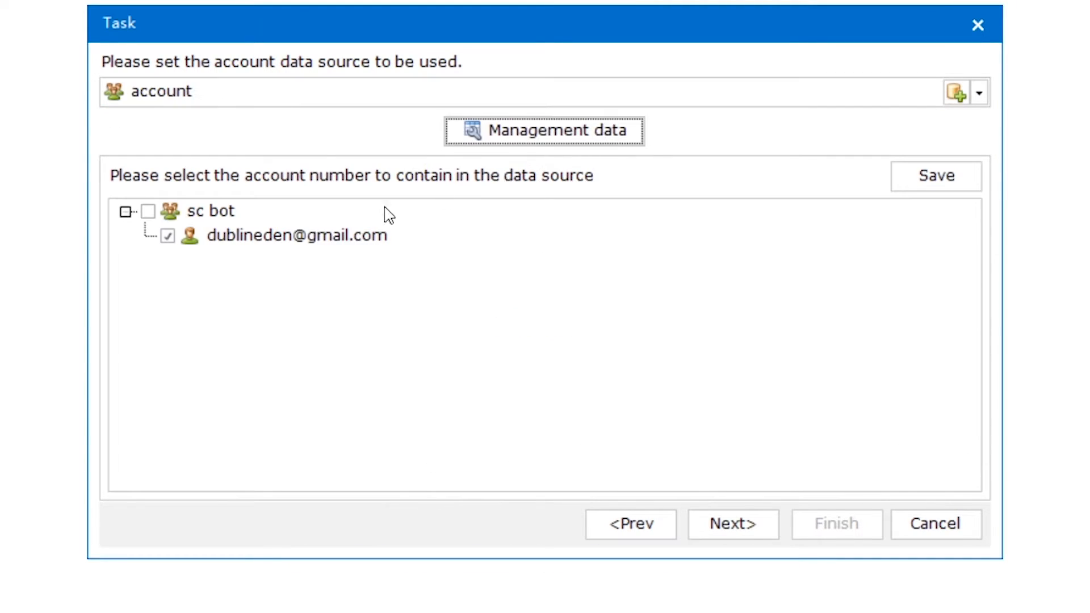
{"action": "left_click", "coordinate": [149, 211]}
{"action": "left_click", "coordinate": [931, 177]}
{"action": "left_click", "coordinate": [599, 392]}
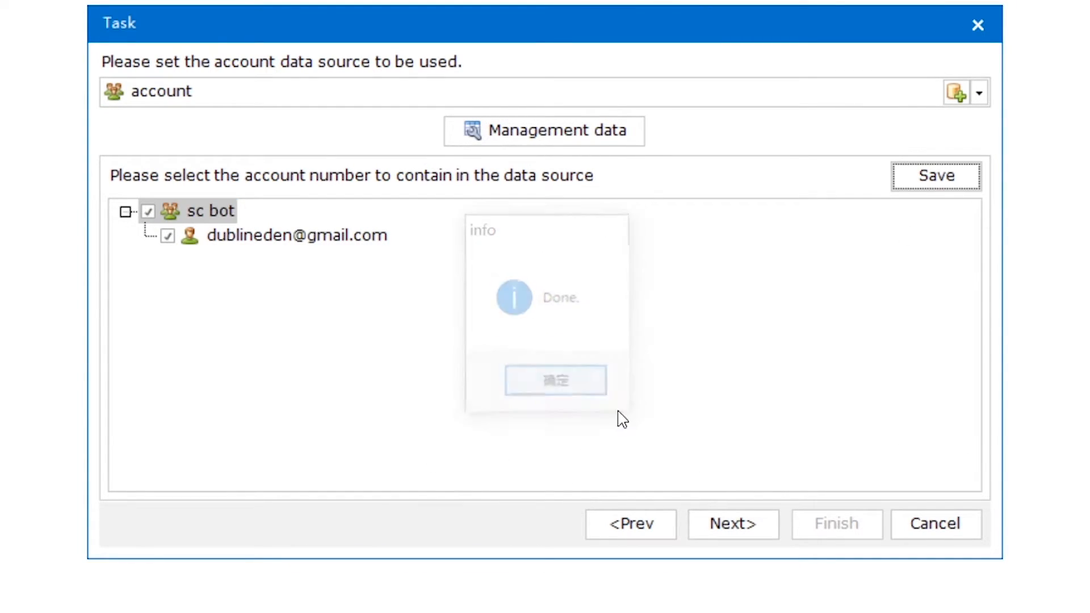
{"action": "left_click", "coordinate": [744, 535]}
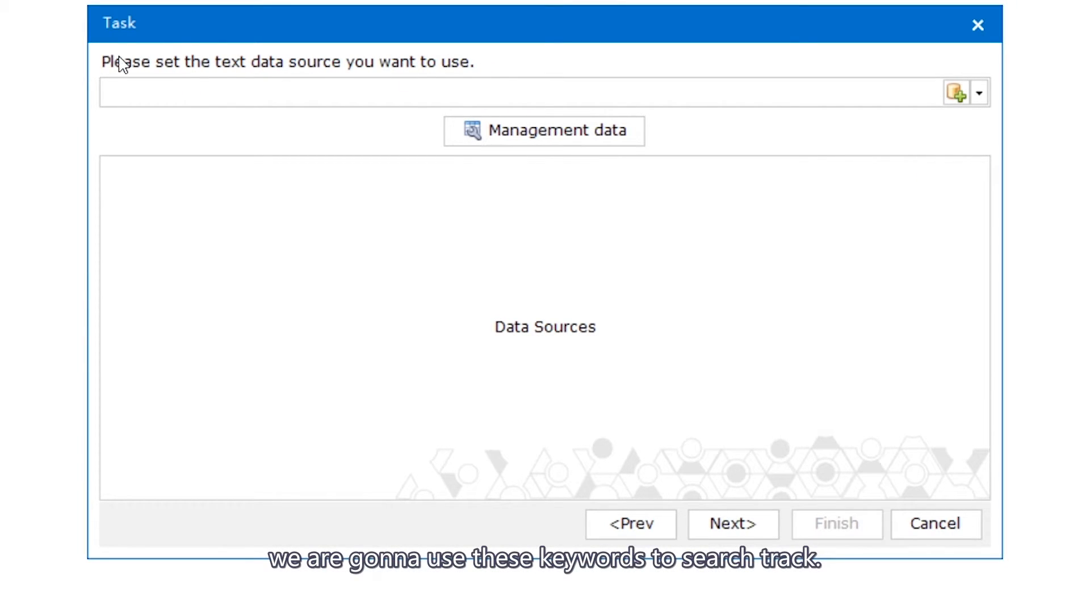
Step: Fill the keywords source with justin bieber, ariana grande, lauv and taylor swift
{"action": "left_click", "coordinate": [429, 92]}
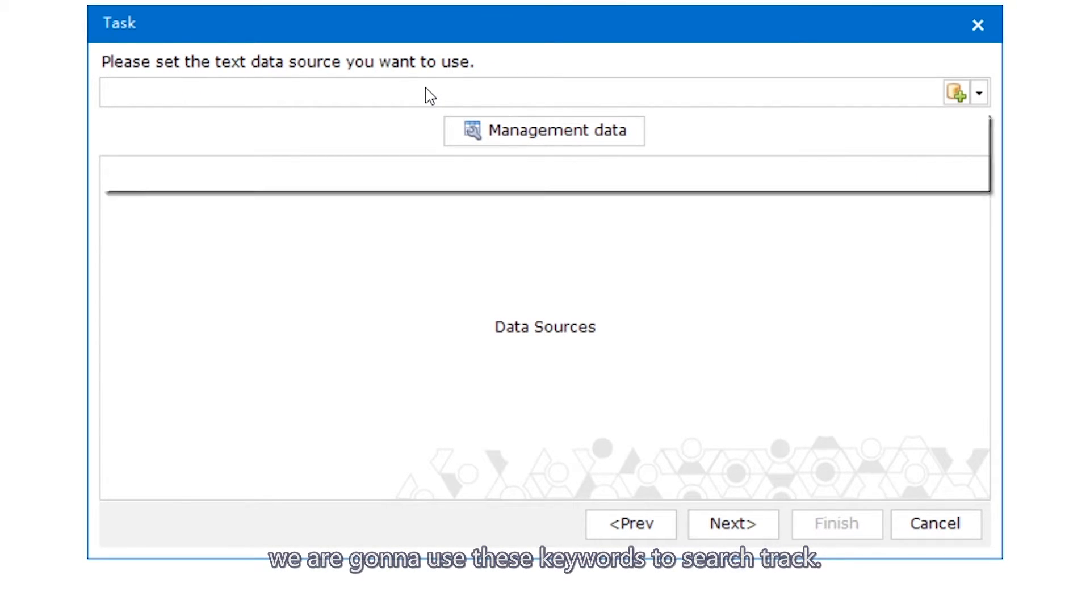
{"action": "left_click", "coordinate": [357, 148]}
{"action": "left_click", "coordinate": [543, 136]}
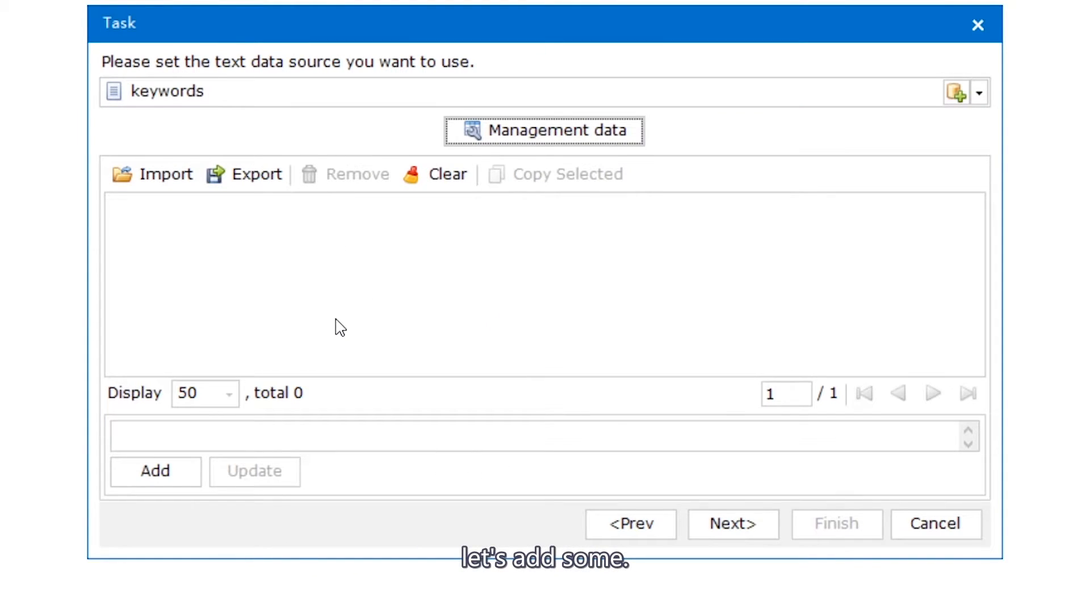
{"action": "type", "text": "justin bieber"}
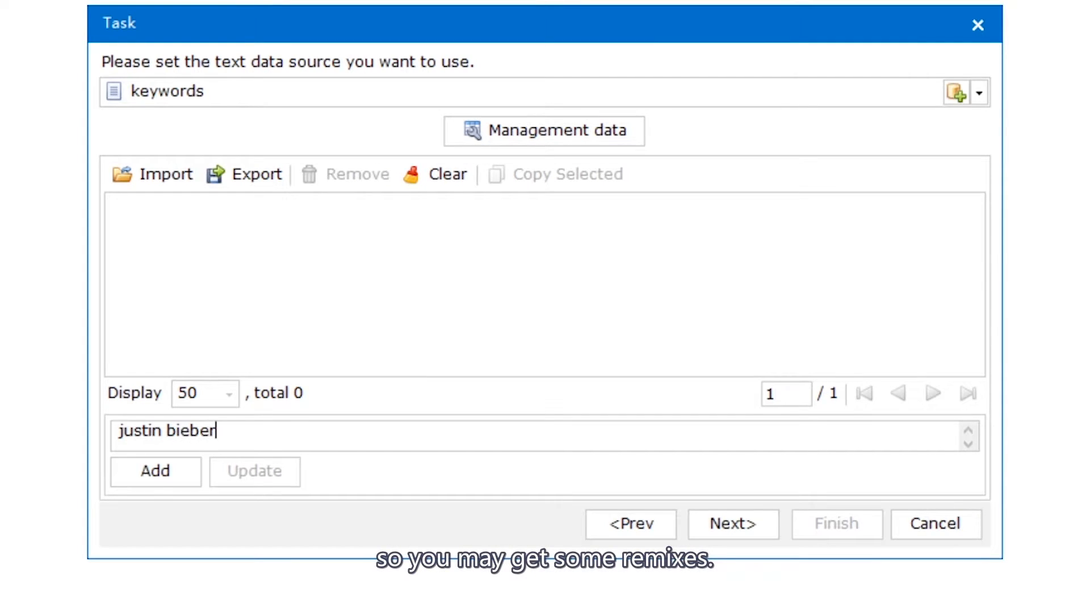
{"action": "left_click", "coordinate": [156, 480]}
{"action": "type", "text": "ariana "}
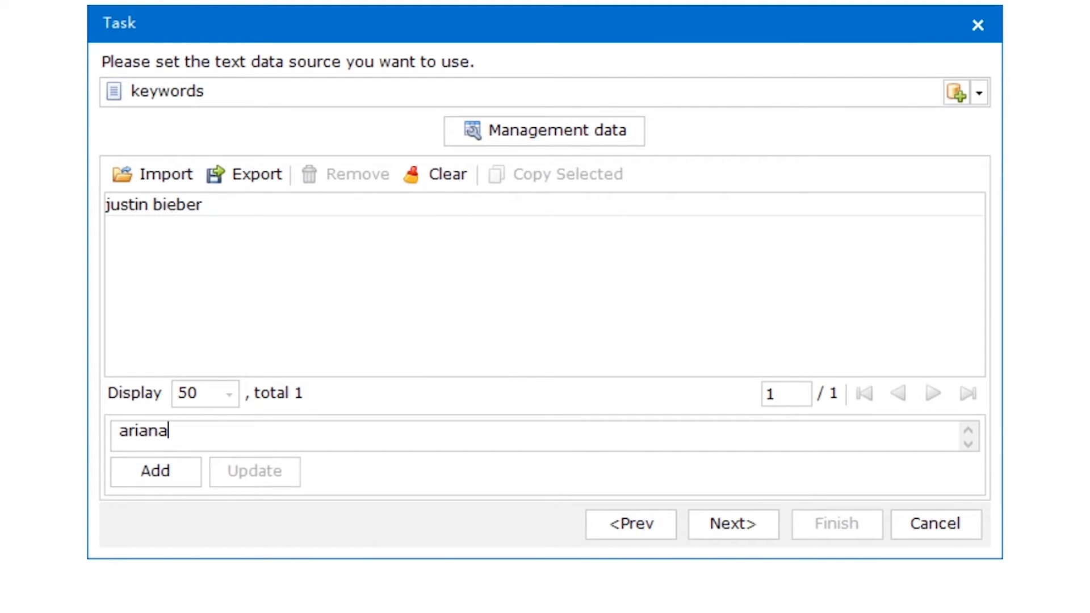
{"action": "type", "text": "grande"}
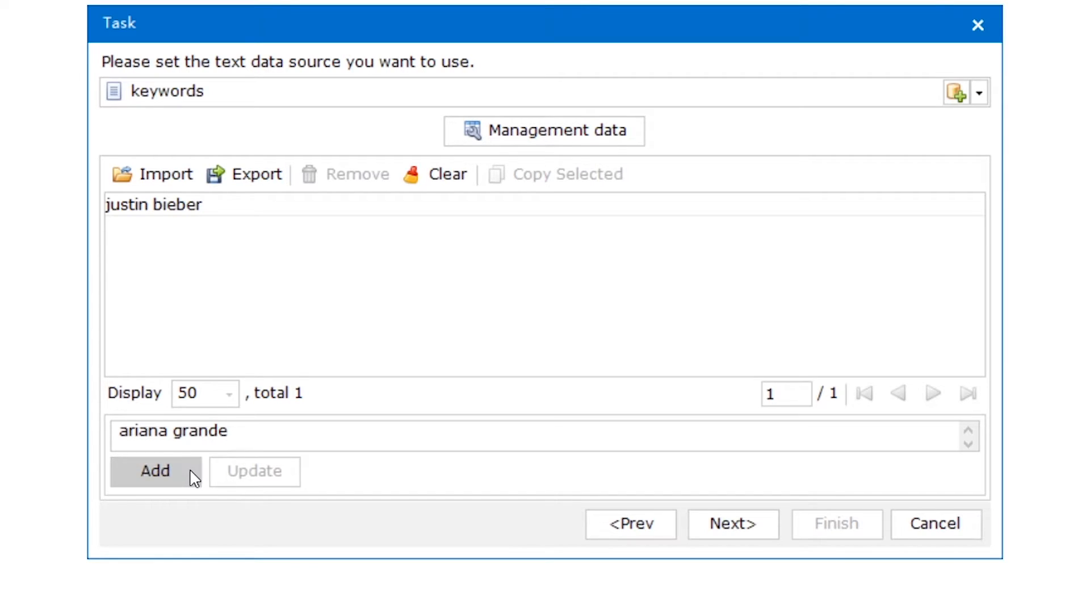
{"action": "left_click", "coordinate": [193, 477]}
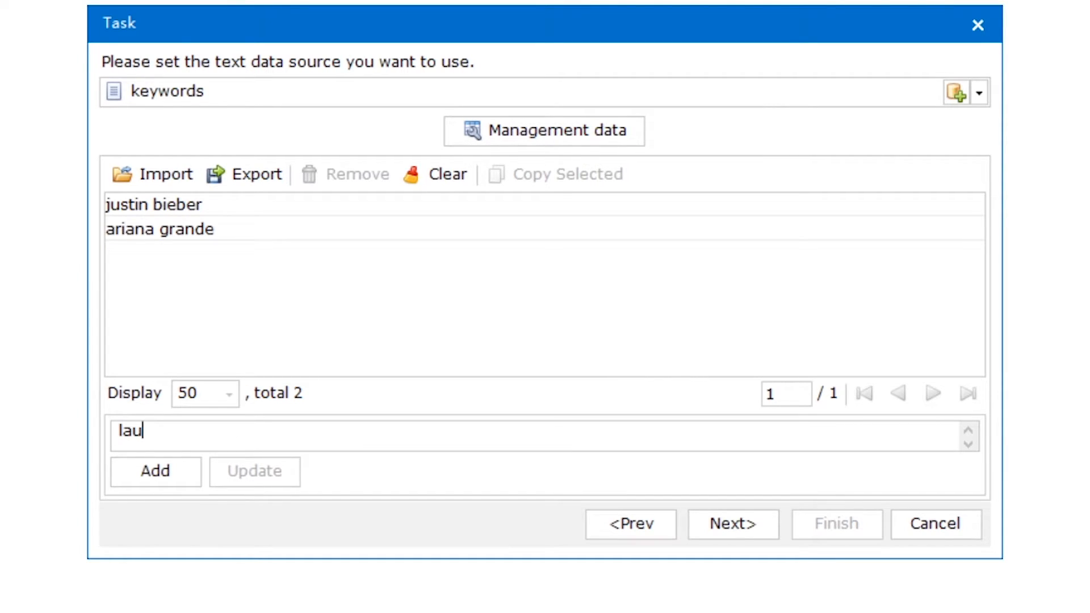
{"action": "type", "text": "lauv"}
{"action": "left_click", "coordinate": [193, 482]}
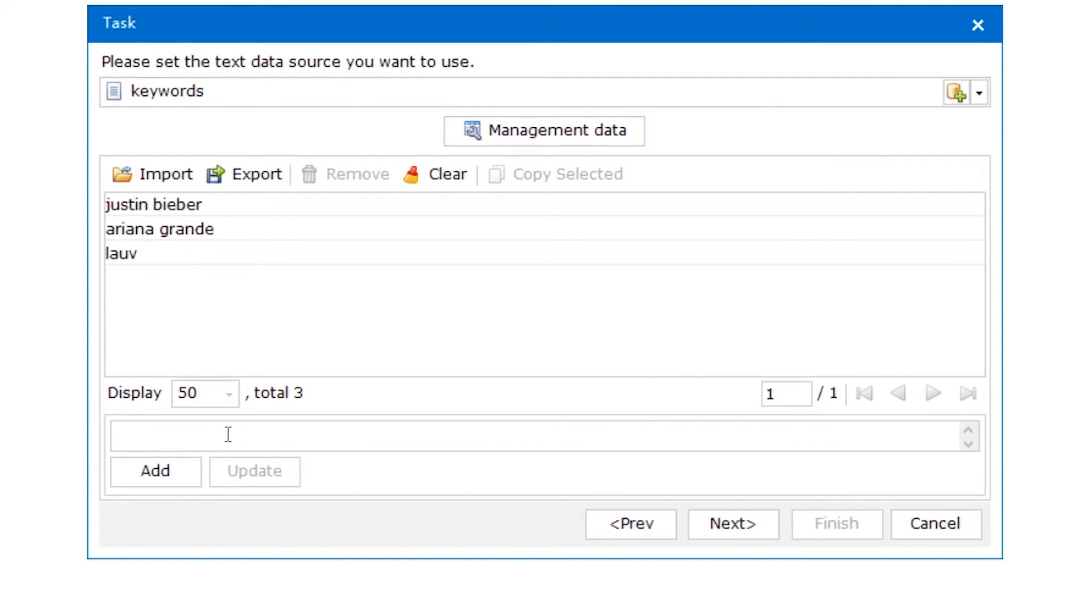
{"action": "type", "text": "taylor swift"}
{"action": "left_click", "coordinate": [153, 476]}
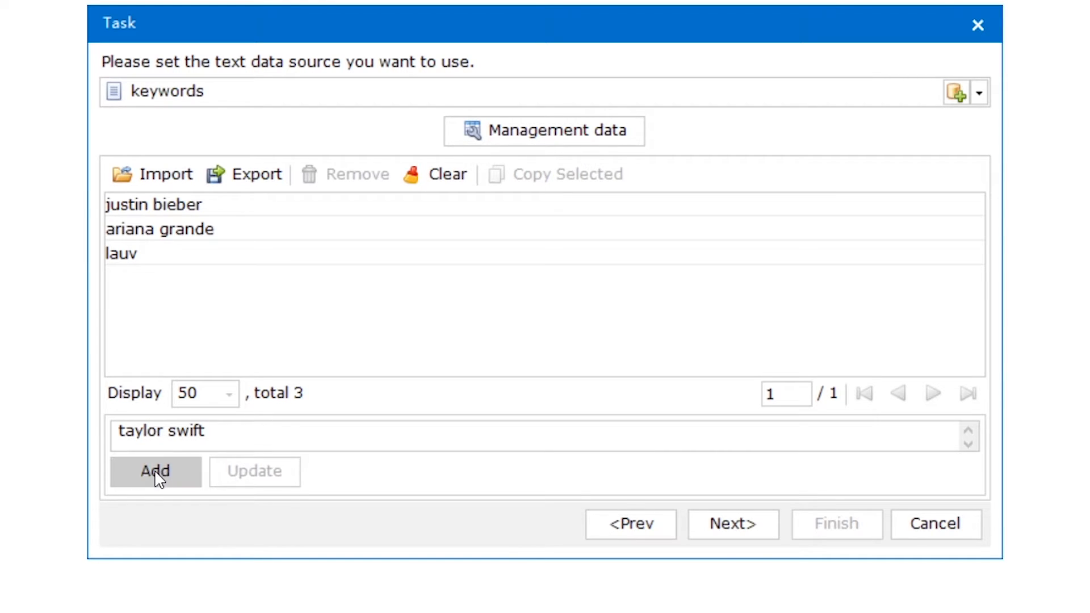
{"action": "left_click", "coordinate": [774, 537]}
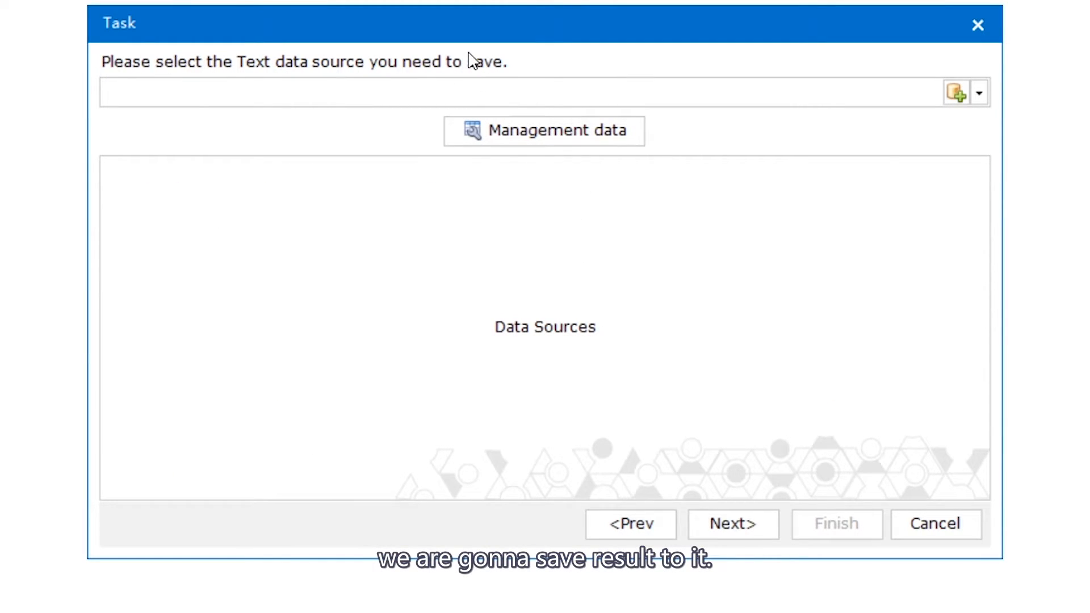
Step: Save results to the track source, adding then removing a sample song link so it stays empty
{"action": "left_click", "coordinate": [594, 92]}
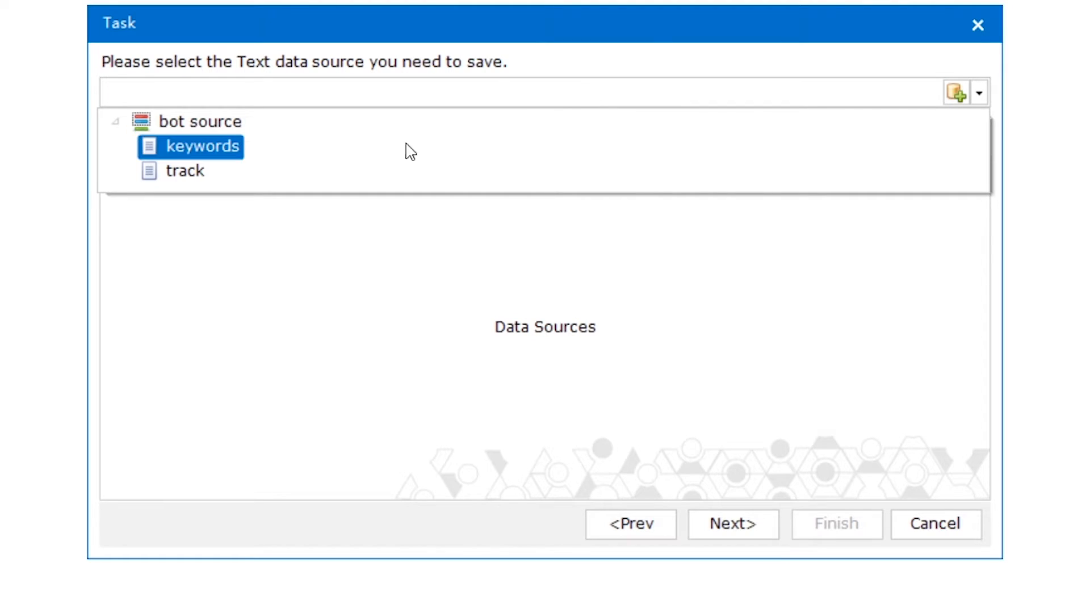
{"action": "left_click", "coordinate": [284, 176]}
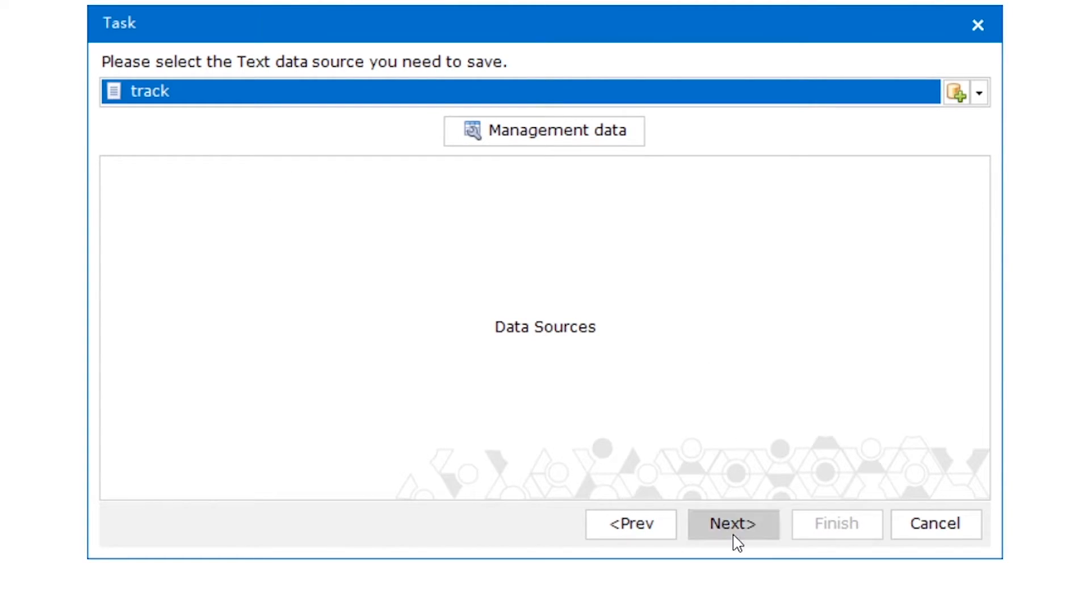
{"action": "left_click", "coordinate": [577, 136]}
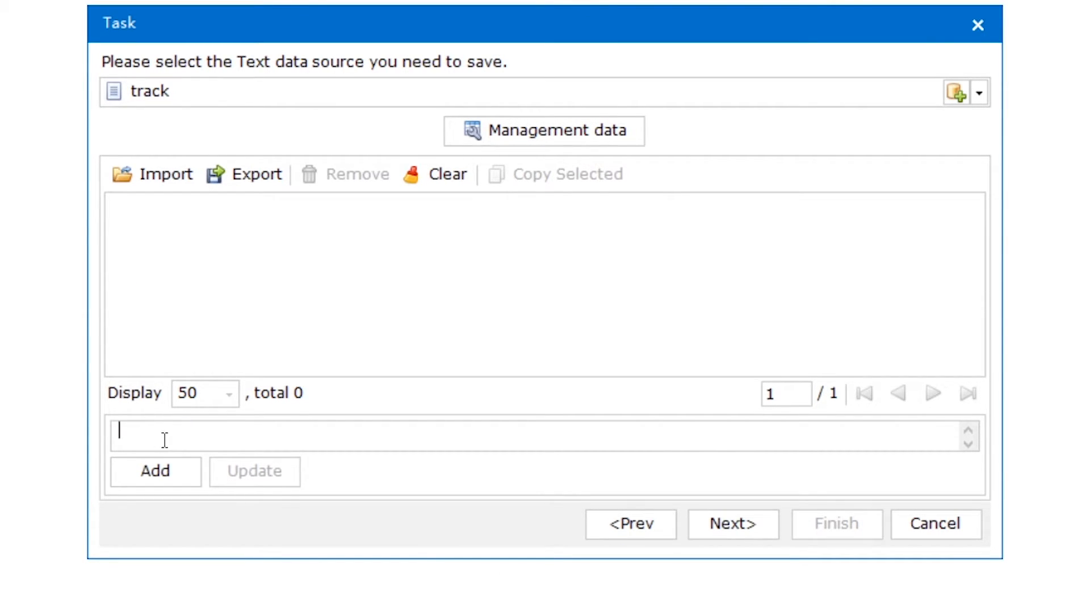
{"action": "type", "text": "www.yoursongslinkhere.com"}
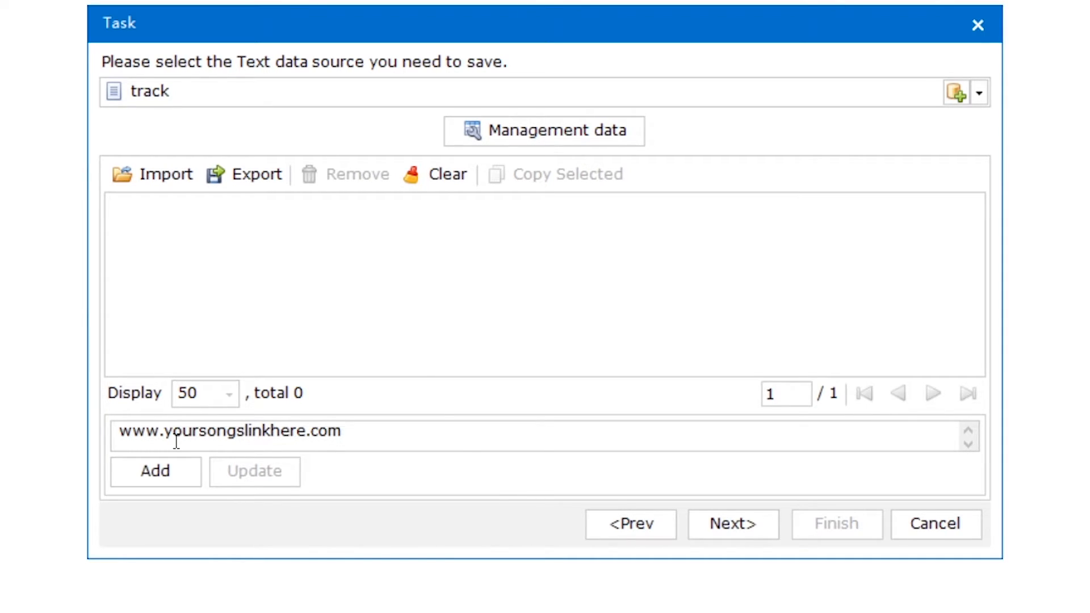
{"action": "left_click", "coordinate": [182, 472]}
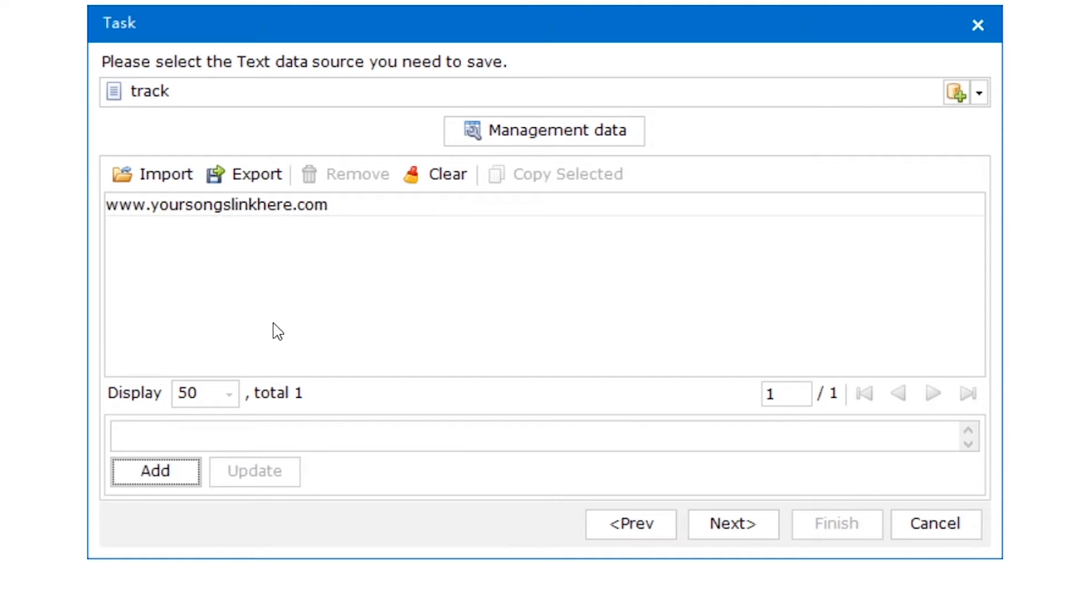
{"action": "left_click", "coordinate": [352, 211]}
{"action": "left_click", "coordinate": [347, 175]}
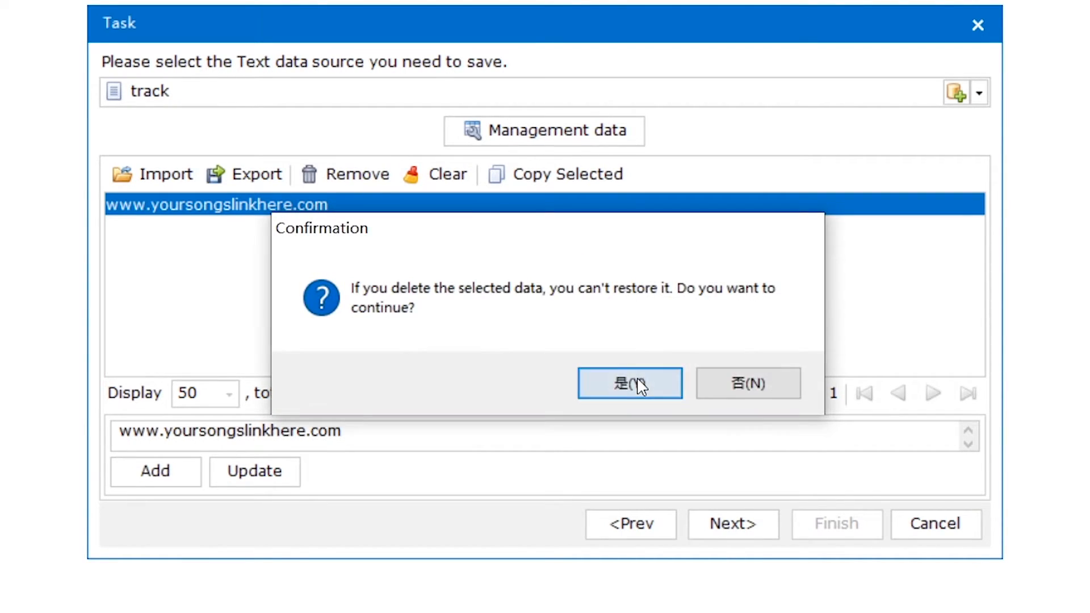
{"action": "left_click", "coordinate": [630, 384]}
{"action": "left_click", "coordinate": [754, 533]}
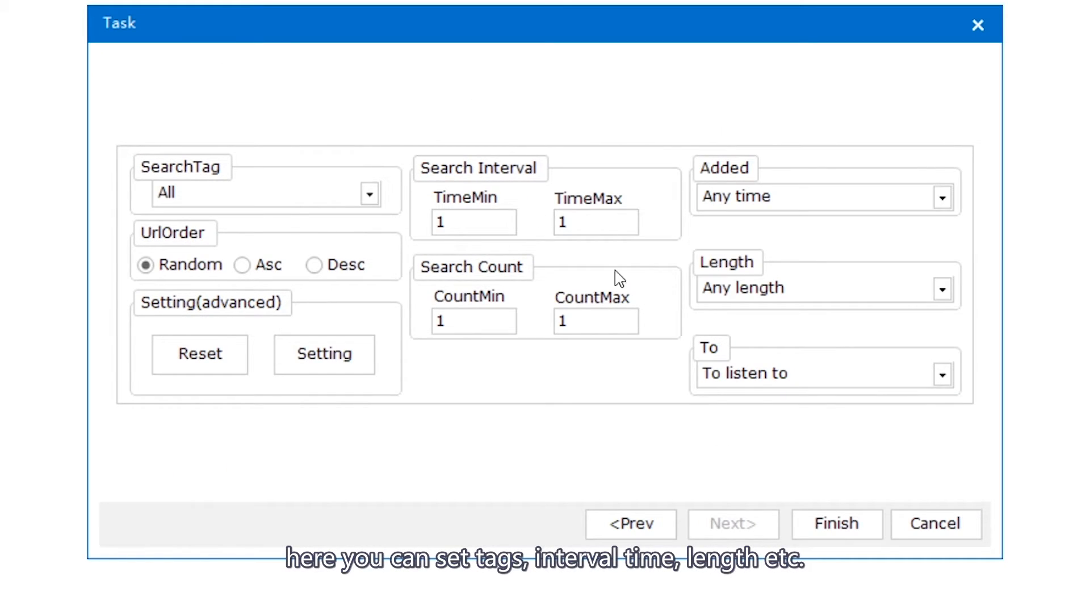
Step: Keep SearchTag All, set track Length to 2-10 min, and finish the searchtrack task
{"action": "left_click", "coordinate": [370, 193]}
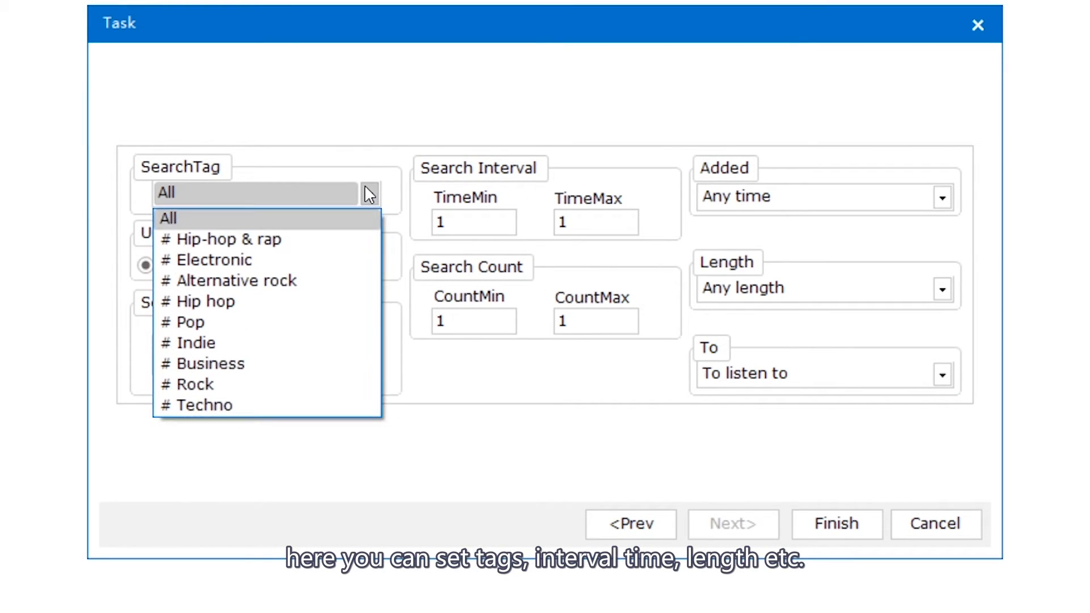
{"action": "left_click", "coordinate": [196, 219]}
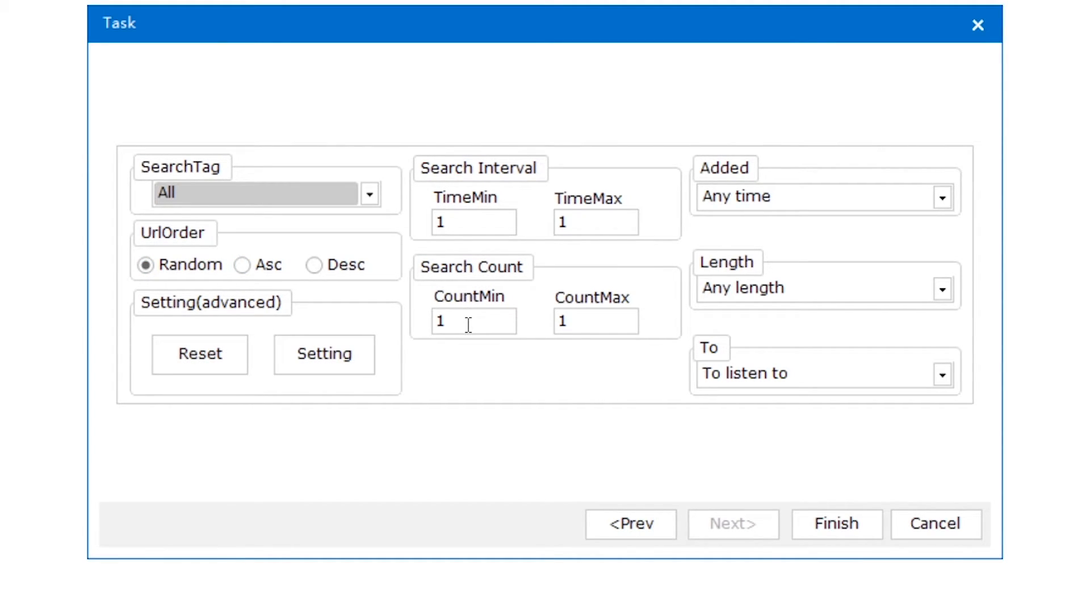
{"action": "left_click", "coordinate": [799, 206]}
{"action": "left_click", "coordinate": [798, 206]}
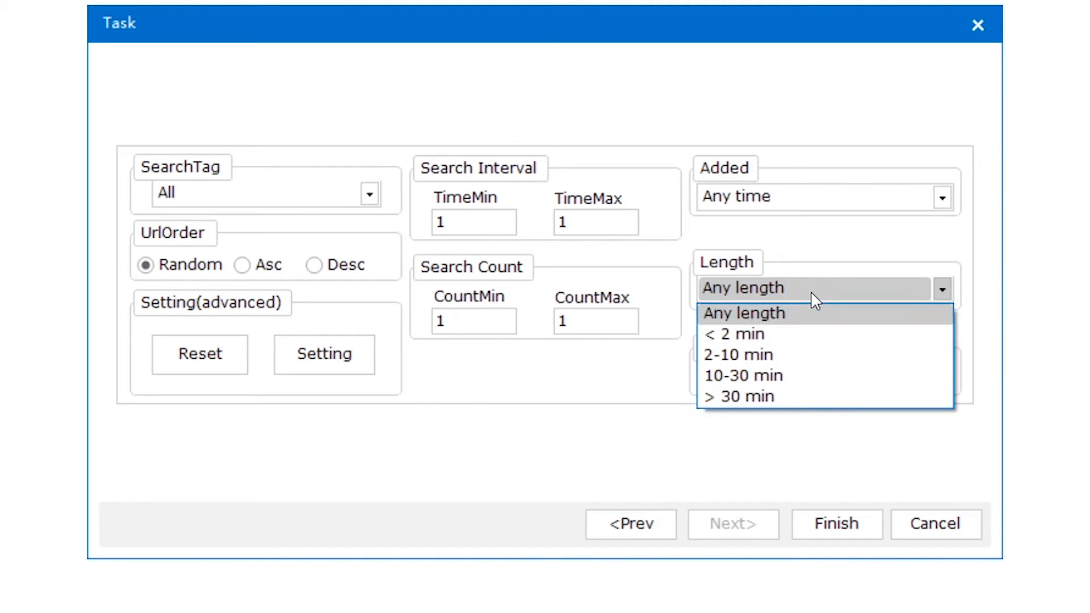
{"action": "left_click", "coordinate": [783, 357]}
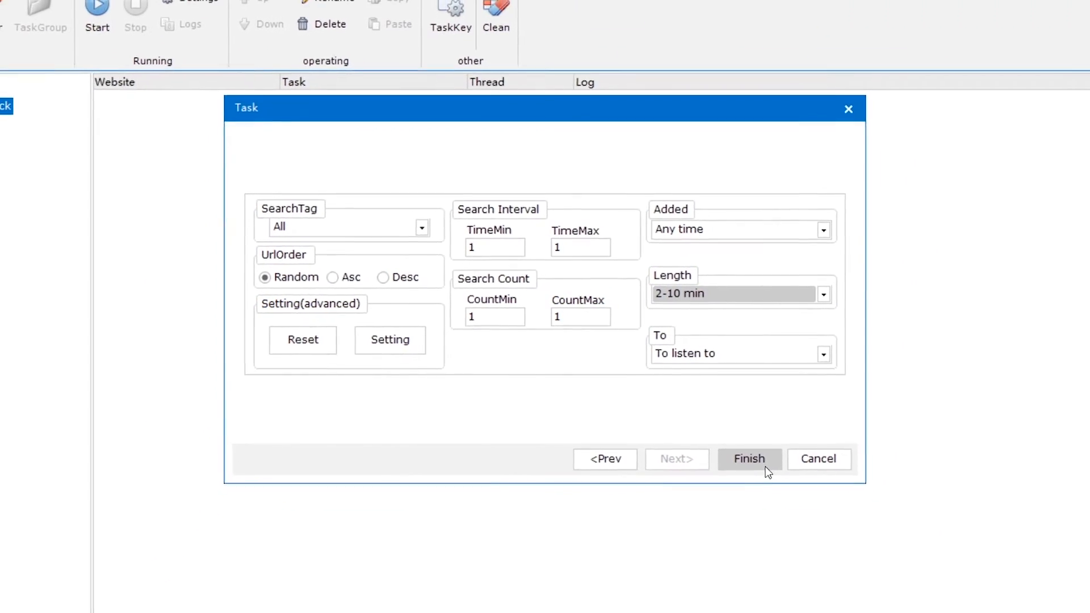
{"action": "left_click", "coordinate": [789, 483]}
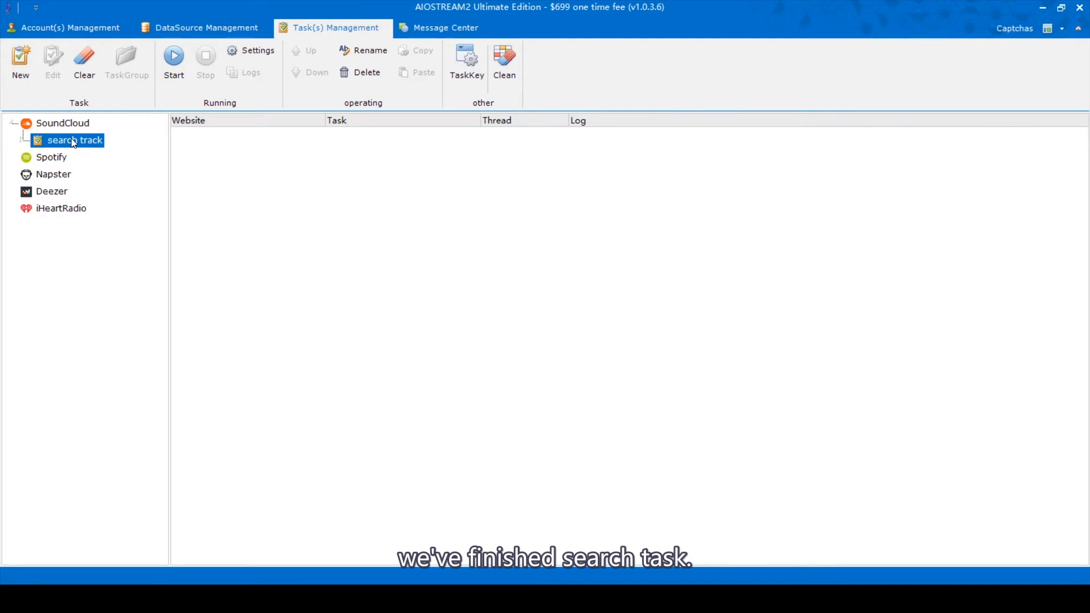
Step: Start a new task under search track, then close the wizard without saving
{"action": "left_click", "coordinate": [77, 125]}
{"action": "left_click", "coordinate": [82, 142]}
{"action": "right_click", "coordinate": [82, 142]}
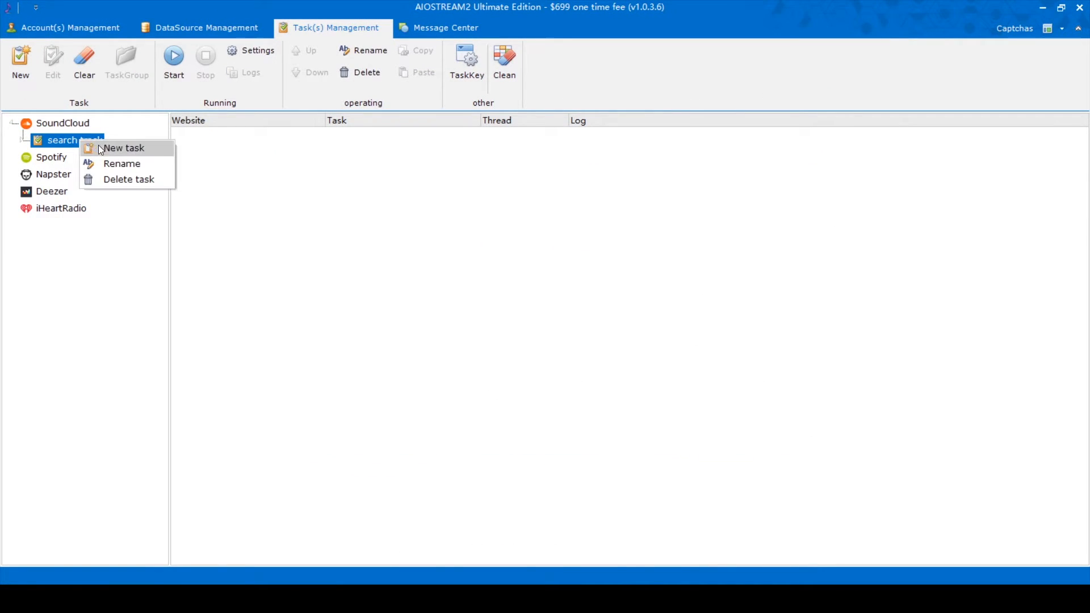
{"action": "left_click", "coordinate": [122, 145]}
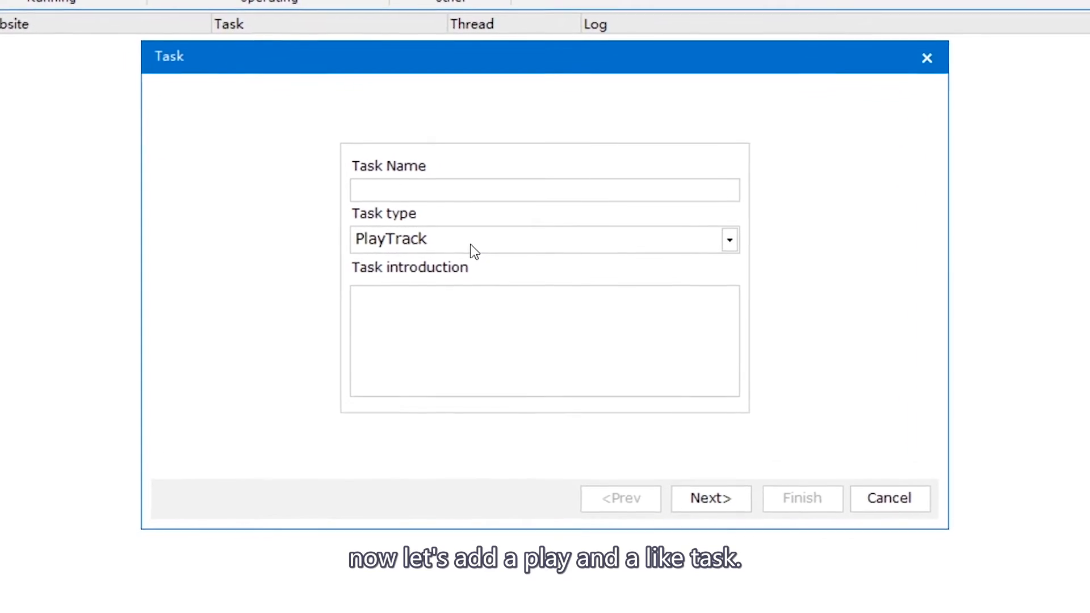
{"action": "left_click", "coordinate": [483, 253]}
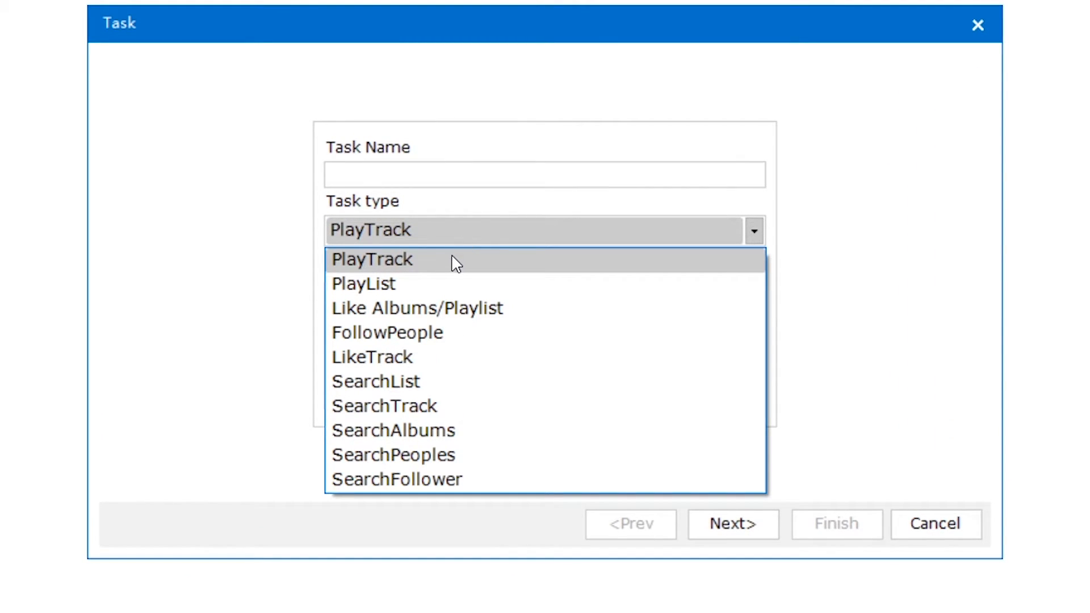
{"action": "left_click", "coordinate": [828, 165]}
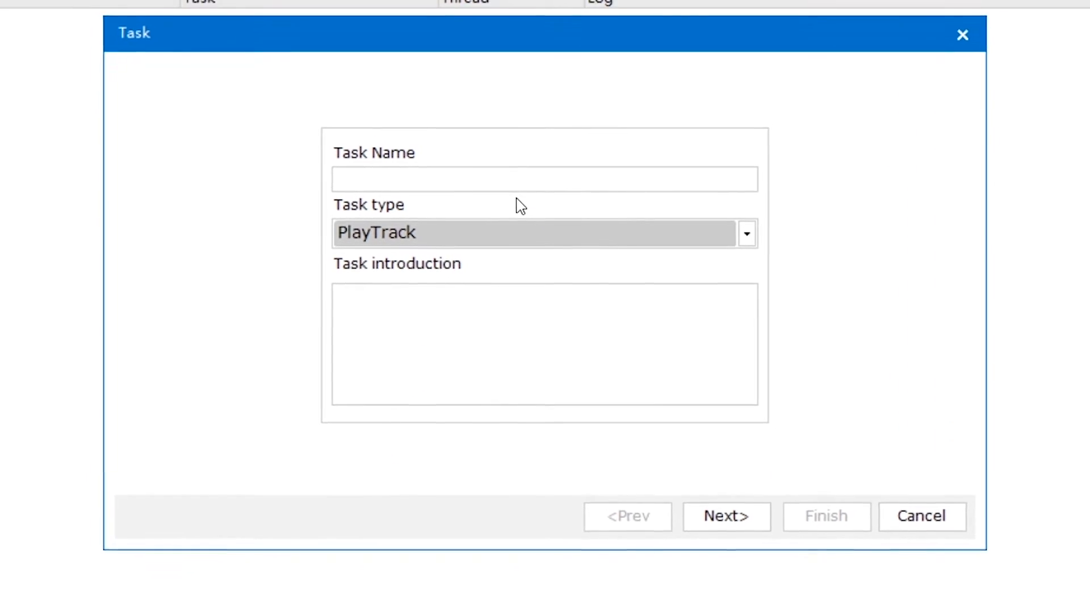
{"action": "left_click", "coordinate": [485, 231]}
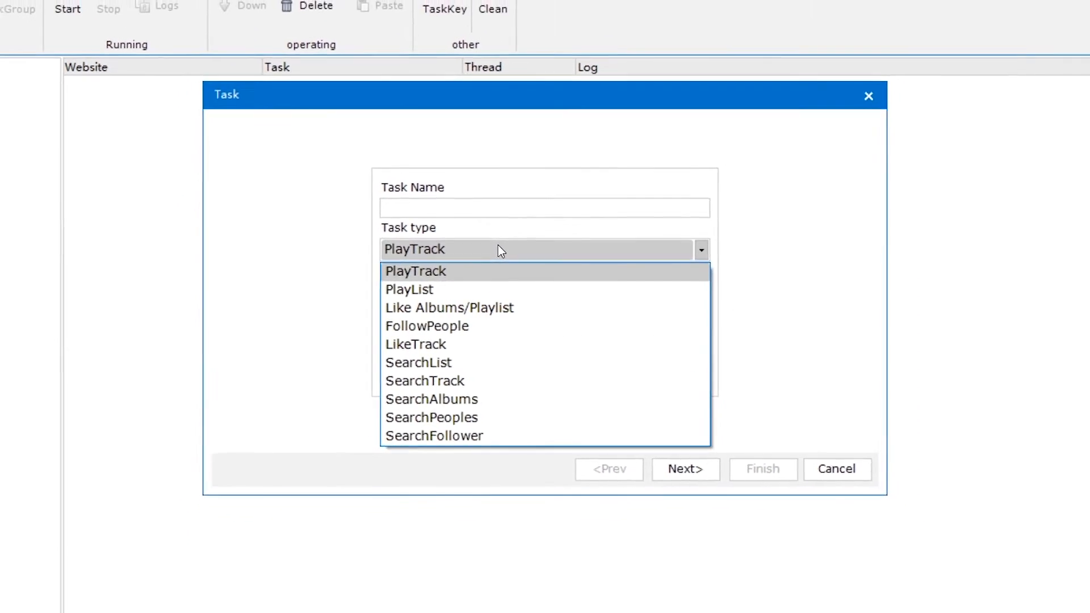
{"action": "left_click", "coordinate": [498, 245]}
{"action": "left_click", "coordinate": [868, 96]}
Step: Expand the search track group to reveal its searchtrack task
{"action": "left_click", "coordinate": [64, 156]}
{"action": "left_click", "coordinate": [72, 140]}
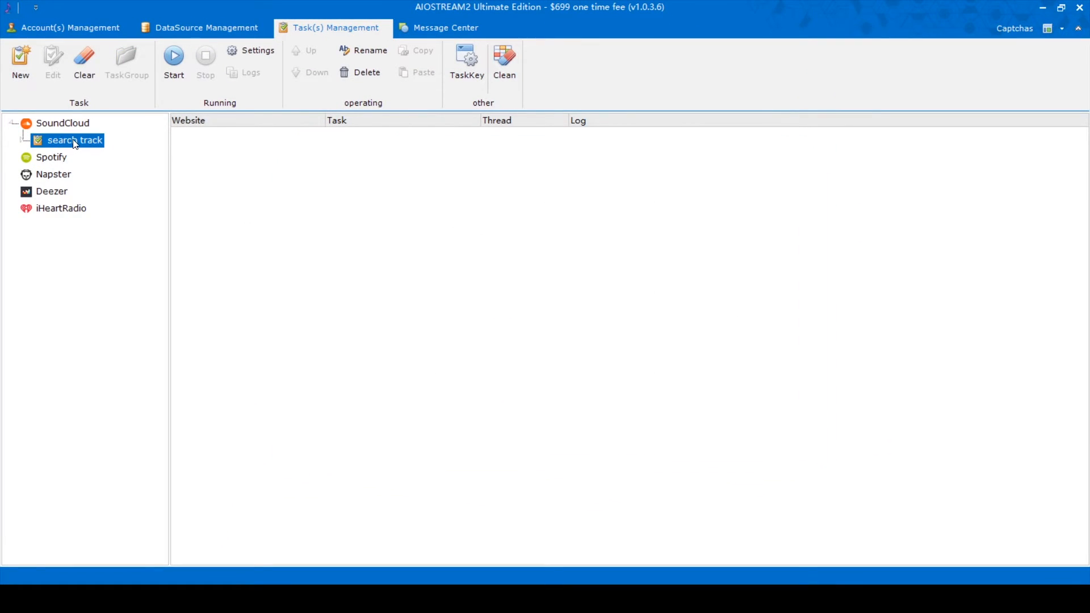
{"action": "double_click", "coordinate": [98, 143]}
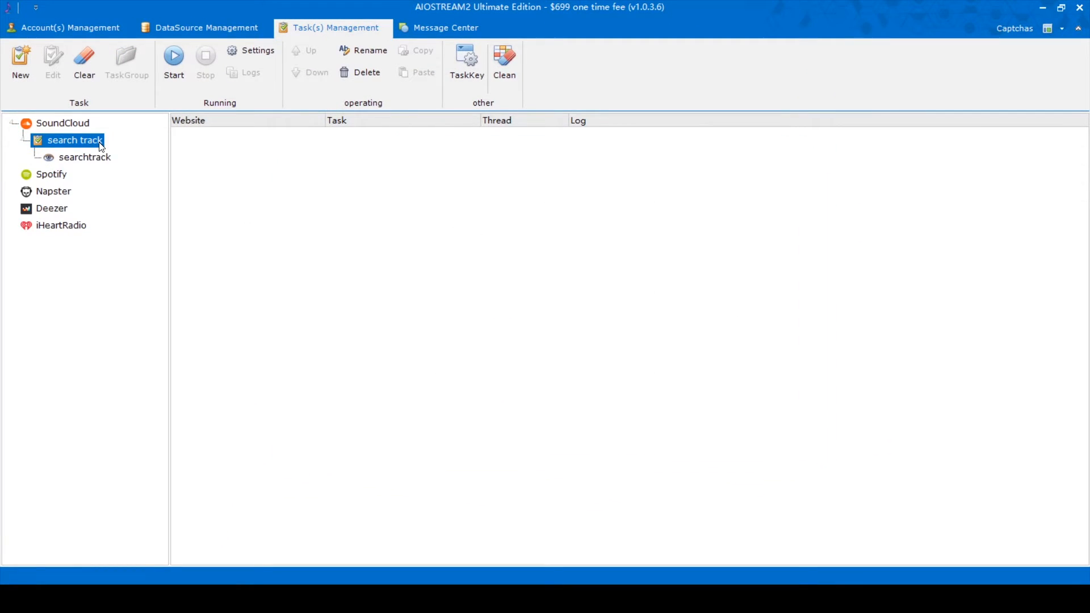
{"action": "left_click", "coordinate": [98, 159]}
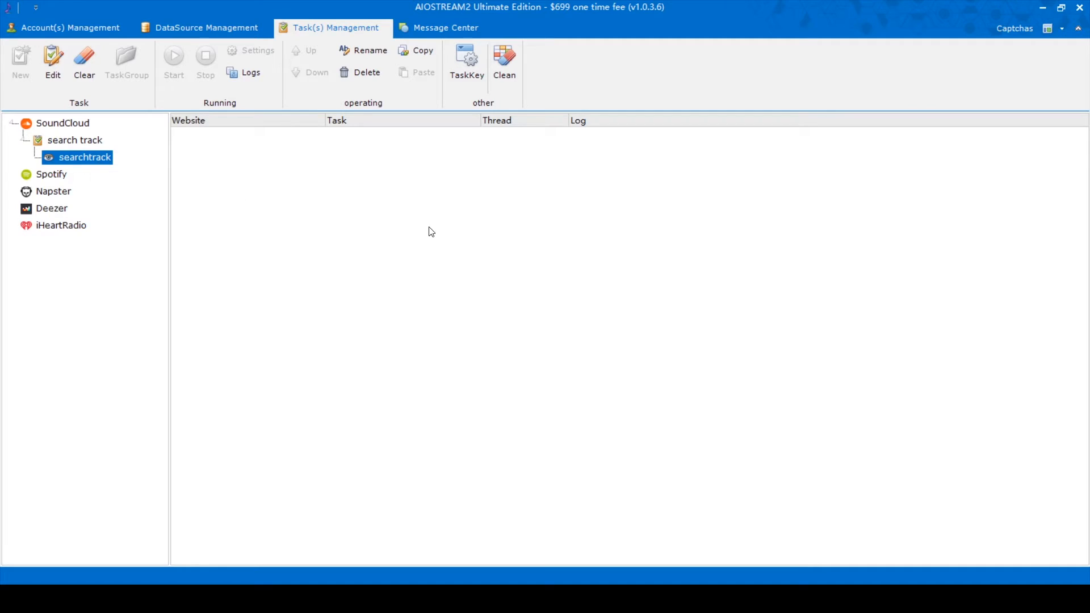
{"action": "left_click", "coordinate": [74, 141]}
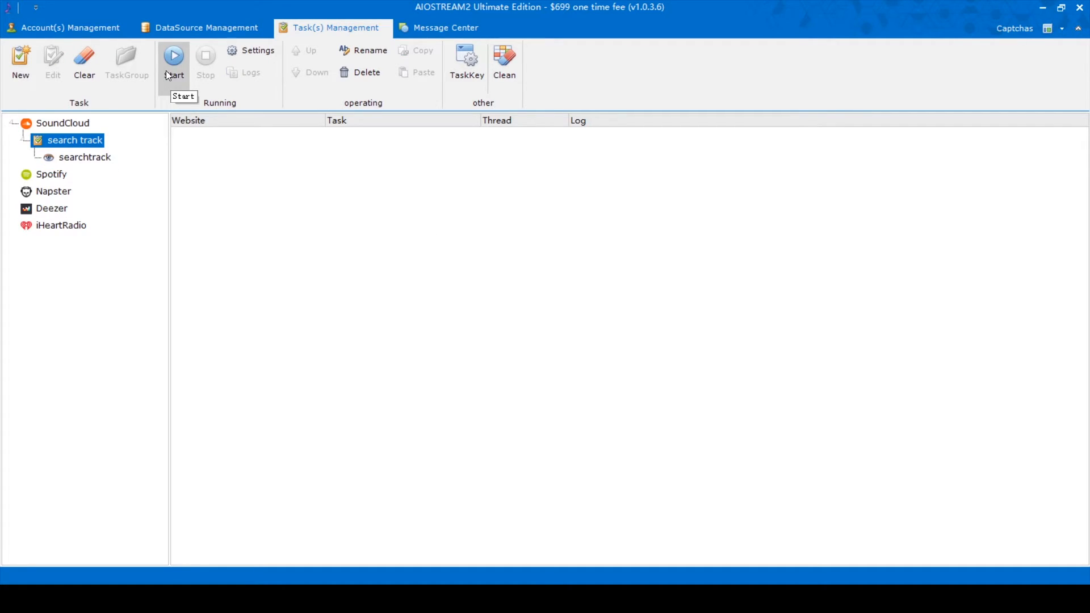
Step: Start a PlayTrack task named playtrack in the search track group
{"action": "right_click", "coordinate": [73, 139]}
{"action": "left_click", "coordinate": [102, 145]}
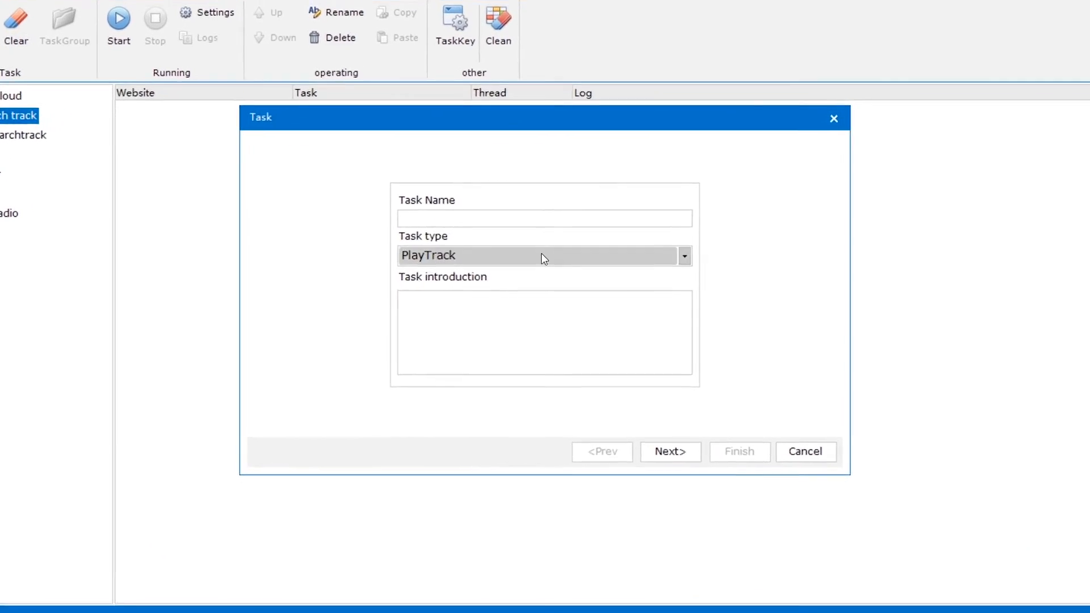
{"action": "left_click", "coordinate": [541, 255]}
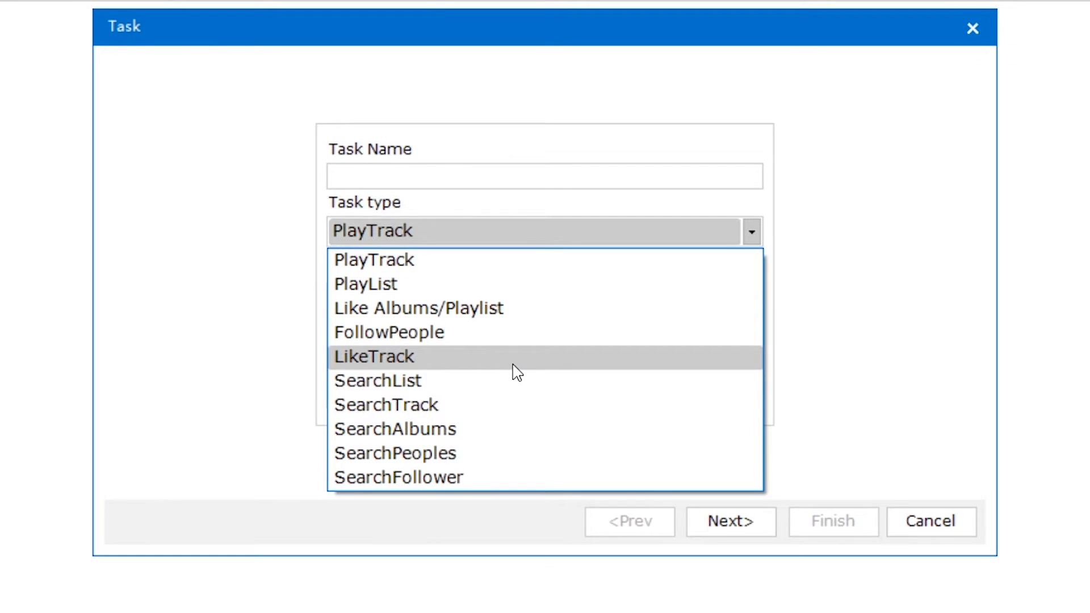
{"action": "left_click", "coordinate": [516, 371]}
{"action": "left_click", "coordinate": [405, 178]}
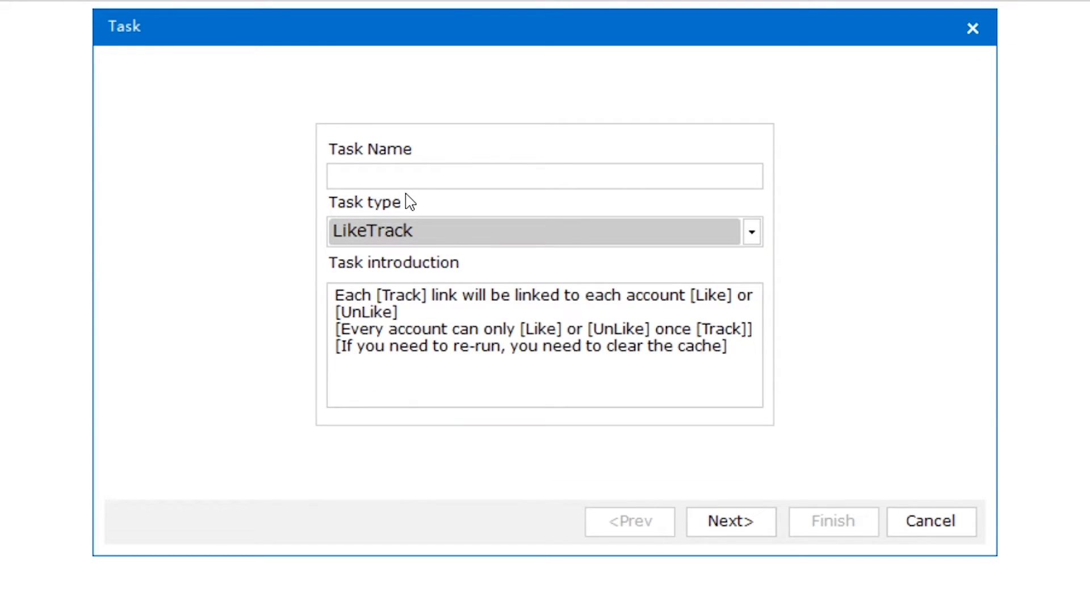
{"action": "left_click", "coordinate": [488, 232]}
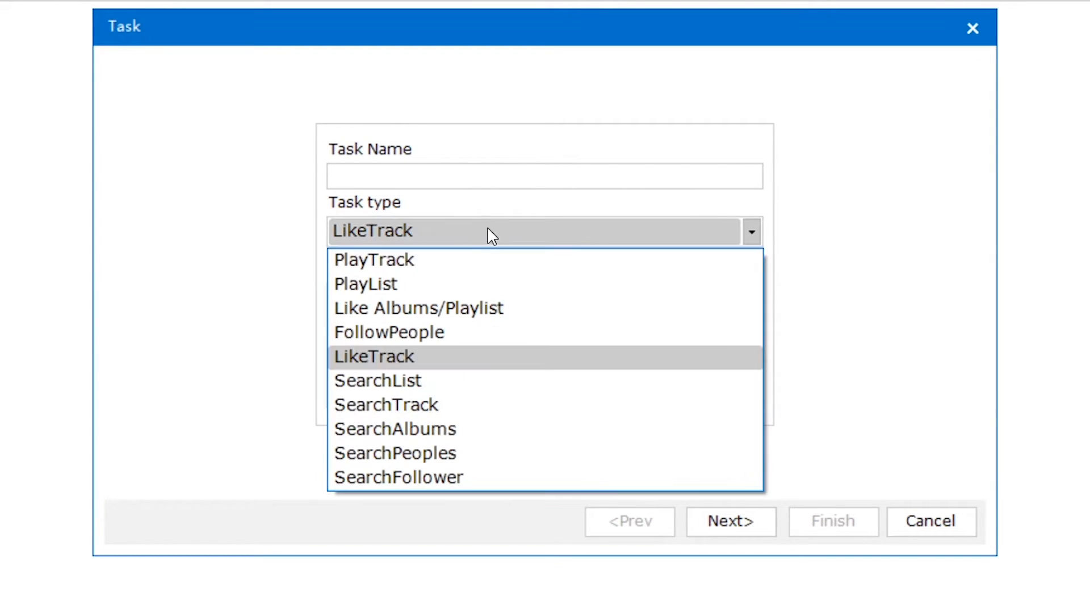
{"action": "left_click", "coordinate": [368, 259]}
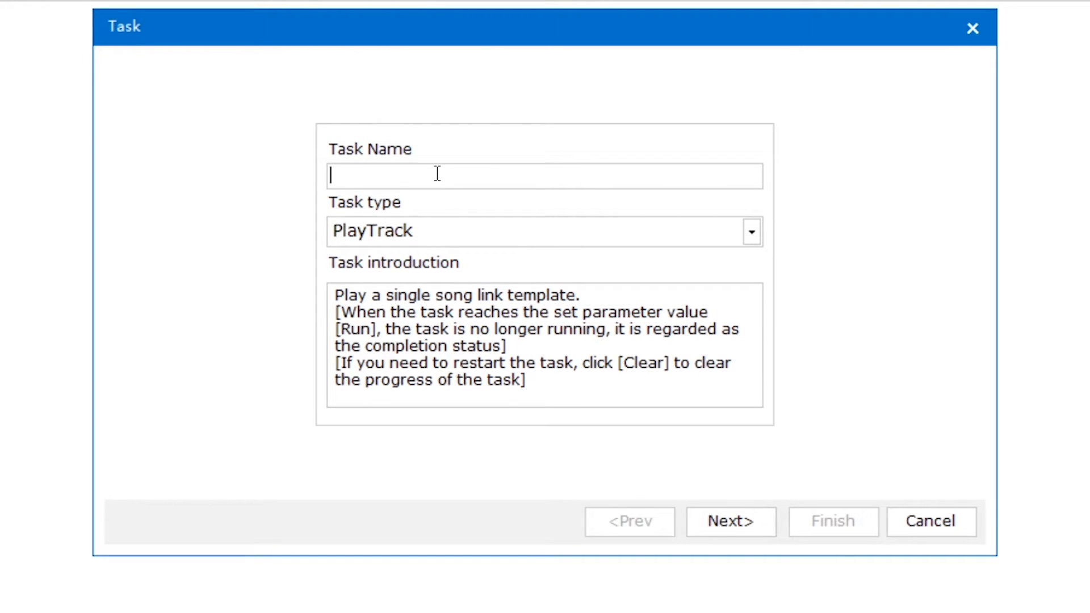
{"action": "left_click", "coordinate": [438, 173]}
{"action": "type", "text": "playtrack"}
Step: Use the account data source with its saved account selection for playtrack
{"action": "left_click", "coordinate": [730, 530]}
{"action": "left_click", "coordinate": [564, 98]}
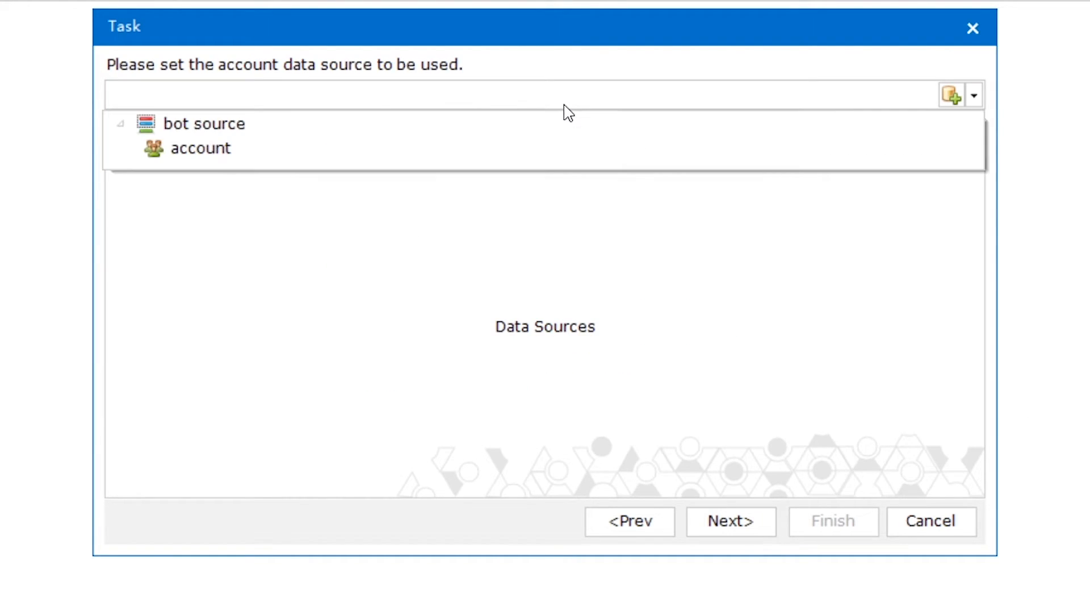
{"action": "left_click", "coordinate": [481, 151]}
{"action": "left_click", "coordinate": [499, 136]}
{"action": "left_click", "coordinate": [934, 179]}
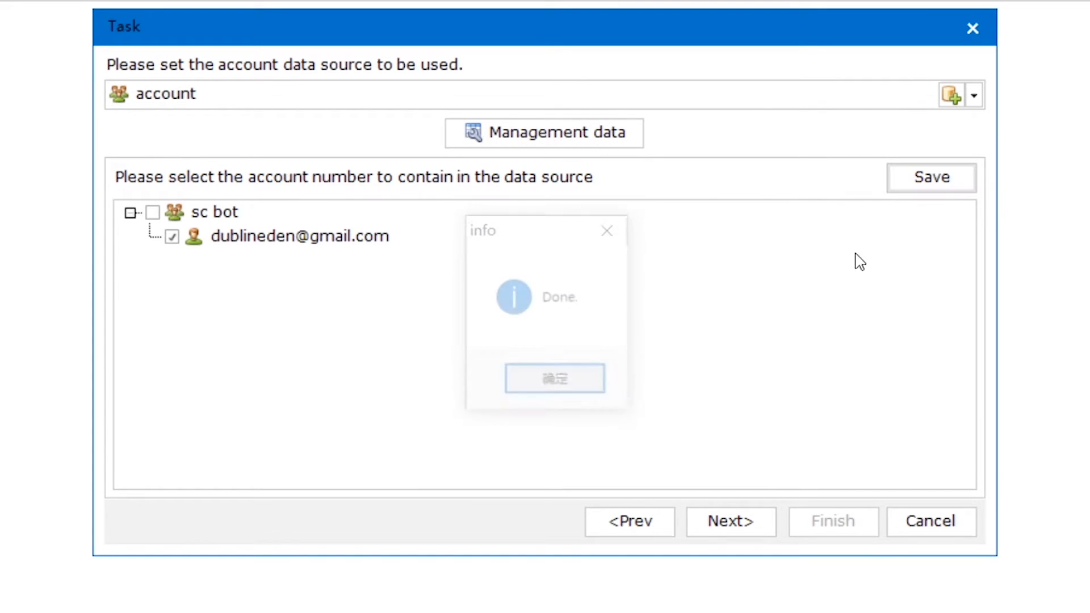
{"action": "left_click", "coordinate": [603, 391]}
{"action": "left_click", "coordinate": [758, 526]}
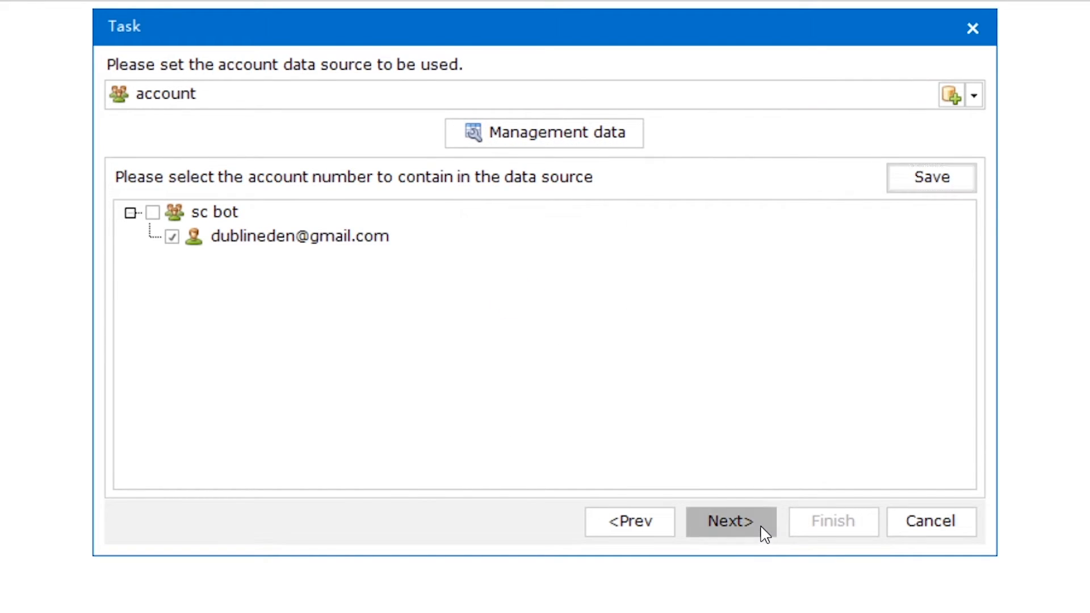
Step: Pick the track text source and finish the playtrack task with default play settings
{"action": "left_click", "coordinate": [544, 94]}
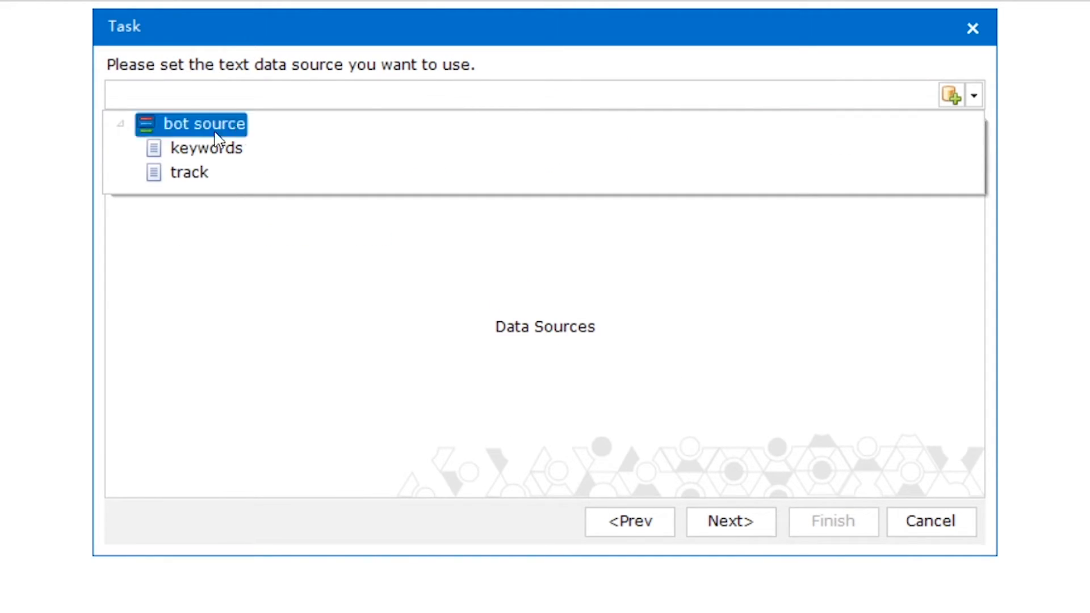
{"action": "left_click", "coordinate": [194, 172]}
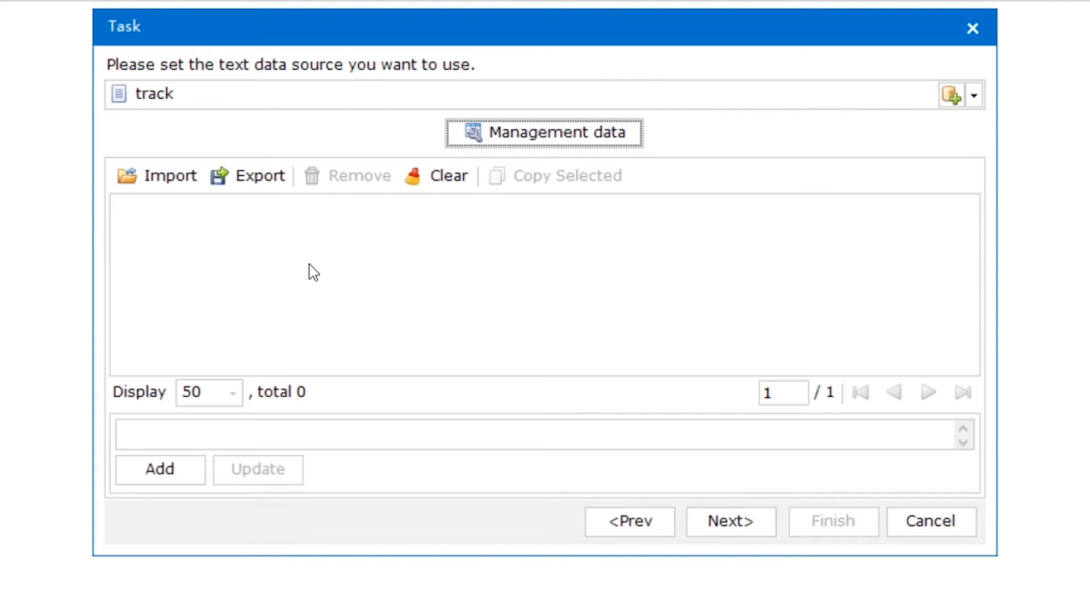
{"action": "left_click", "coordinate": [761, 518]}
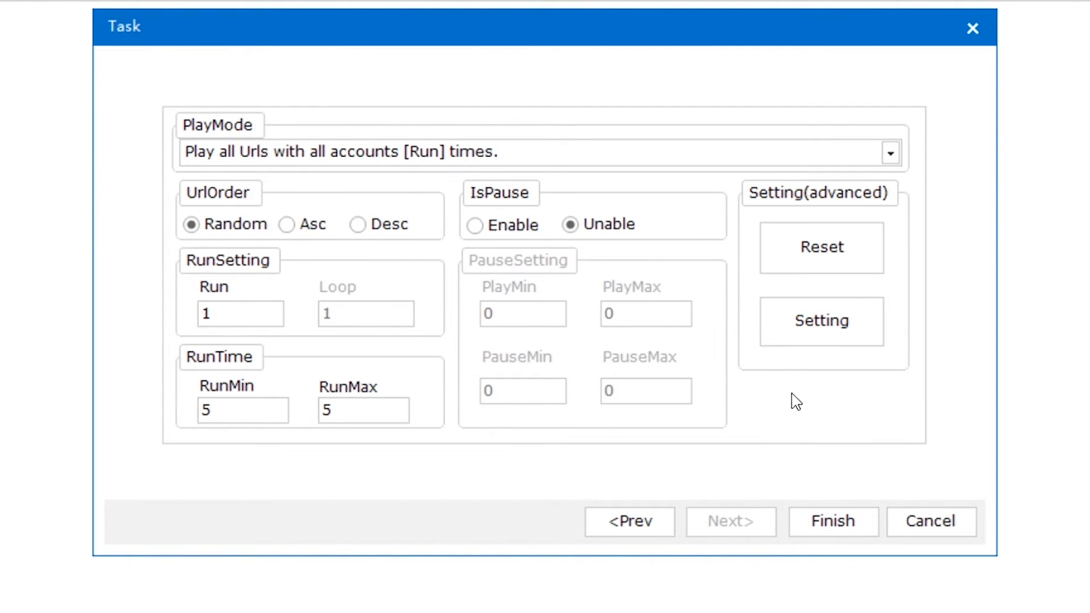
{"action": "left_click", "coordinate": [799, 534]}
{"action": "left_click", "coordinate": [85, 145]}
Step: Start a LikeTrack task named liketrack in the search track group
{"action": "right_click", "coordinate": [87, 142]}
{"action": "left_click", "coordinate": [113, 148]}
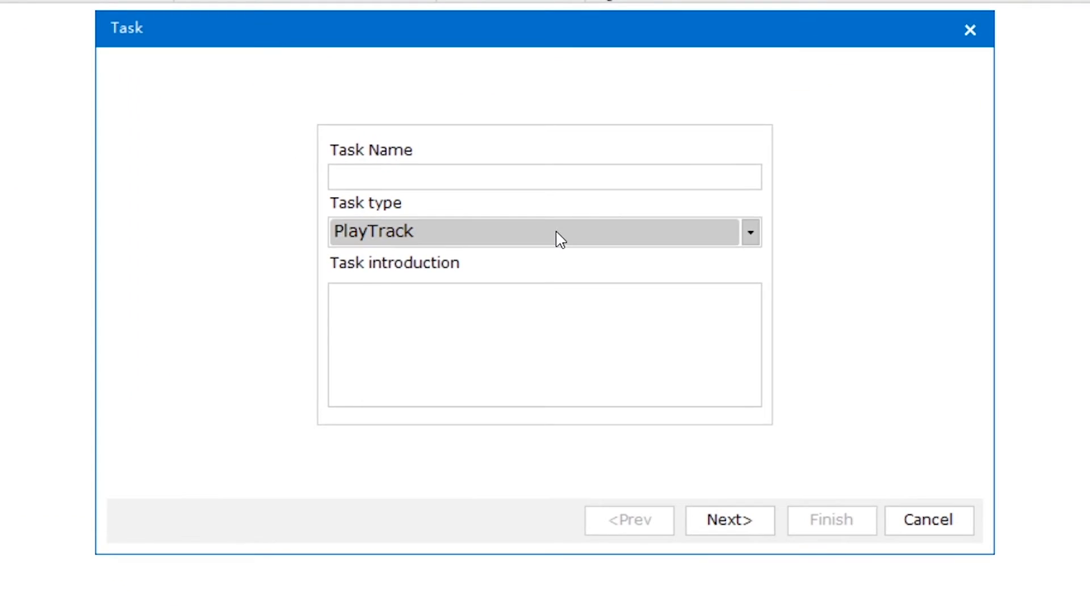
{"action": "left_click", "coordinate": [560, 238]}
{"action": "left_click", "coordinate": [458, 360]}
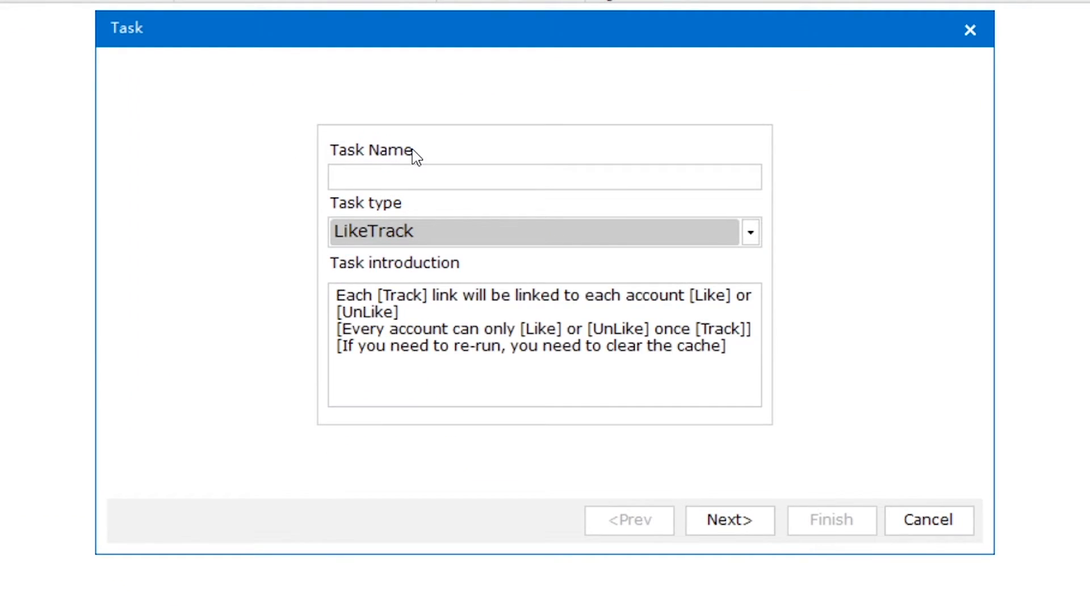
{"action": "left_click", "coordinate": [410, 174]}
{"action": "type", "text": "liketrack"}
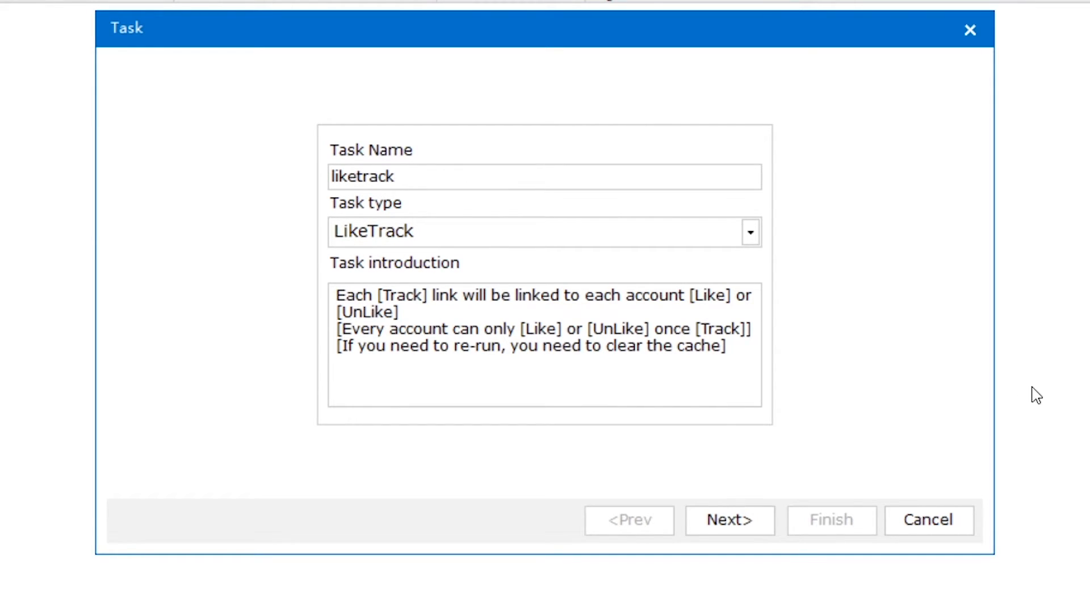
Step: Use the account data source with its saved account selection for liketrack
{"action": "left_click", "coordinate": [765, 535]}
{"action": "left_click", "coordinate": [493, 97]}
{"action": "left_click", "coordinate": [450, 151]}
{"action": "left_click", "coordinate": [497, 142]}
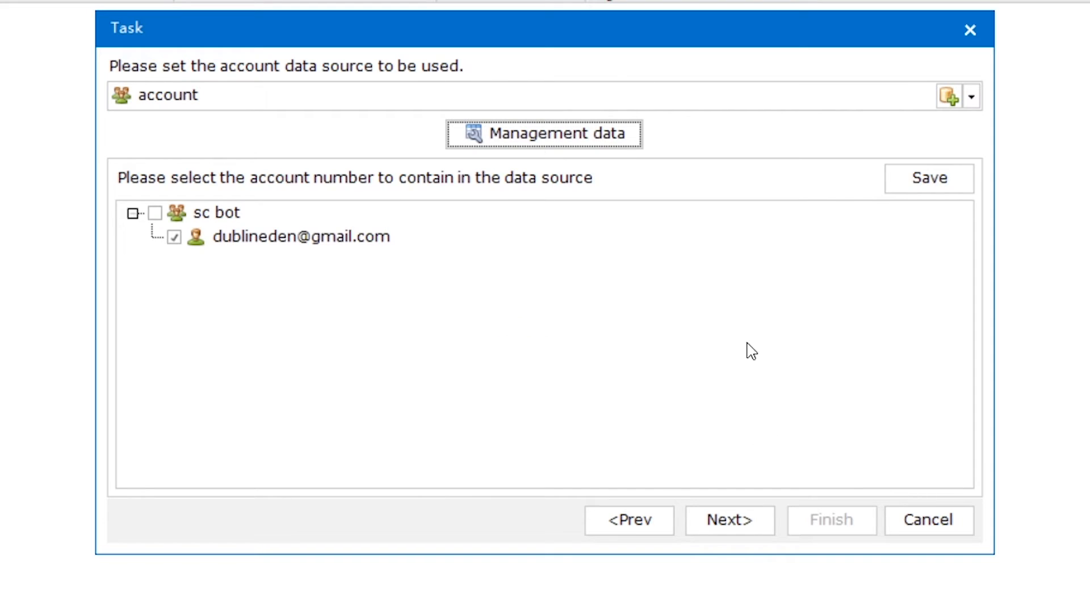
{"action": "left_click", "coordinate": [897, 178]}
{"action": "left_click", "coordinate": [574, 382]}
{"action": "left_click", "coordinate": [735, 525]}
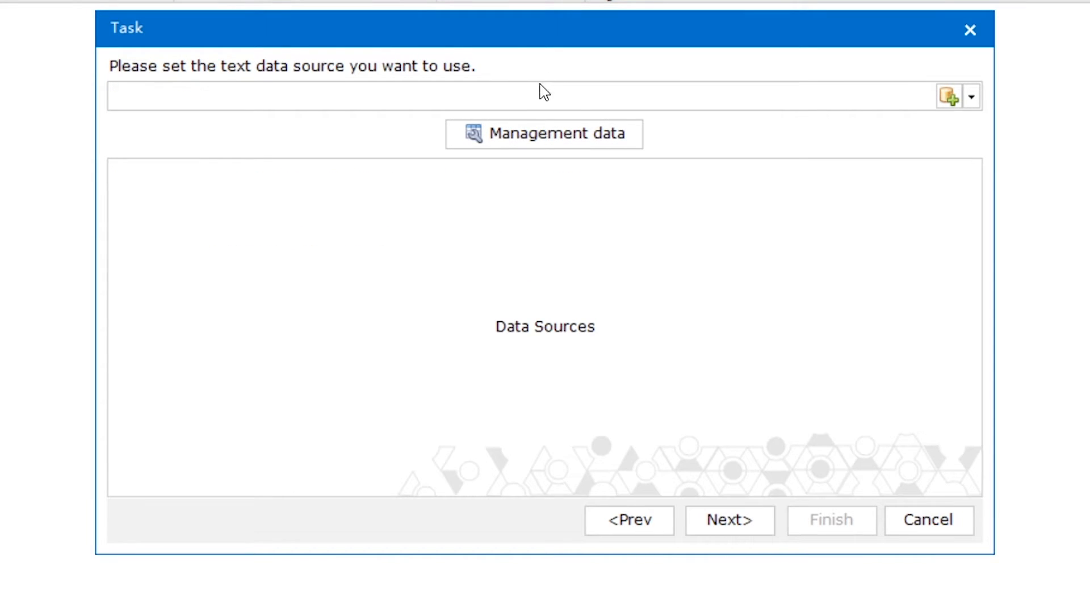
Step: Pick the track text source, set the run action to Like, and finish liketrack
{"action": "left_click", "coordinate": [511, 98]}
{"action": "left_click", "coordinate": [299, 173]}
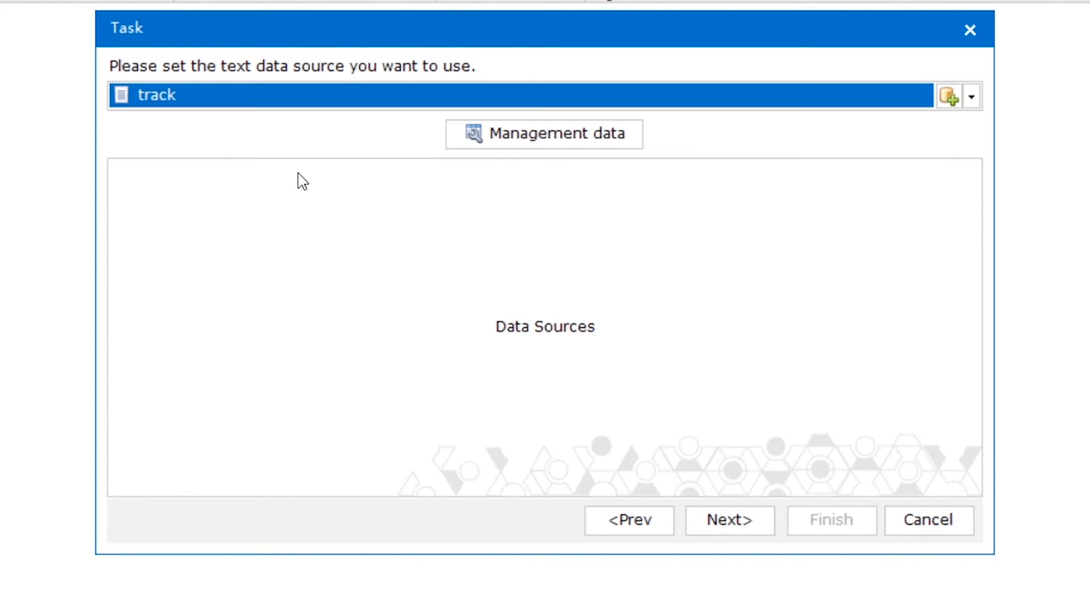
{"action": "left_click", "coordinate": [624, 138]}
{"action": "left_click", "coordinate": [736, 519]}
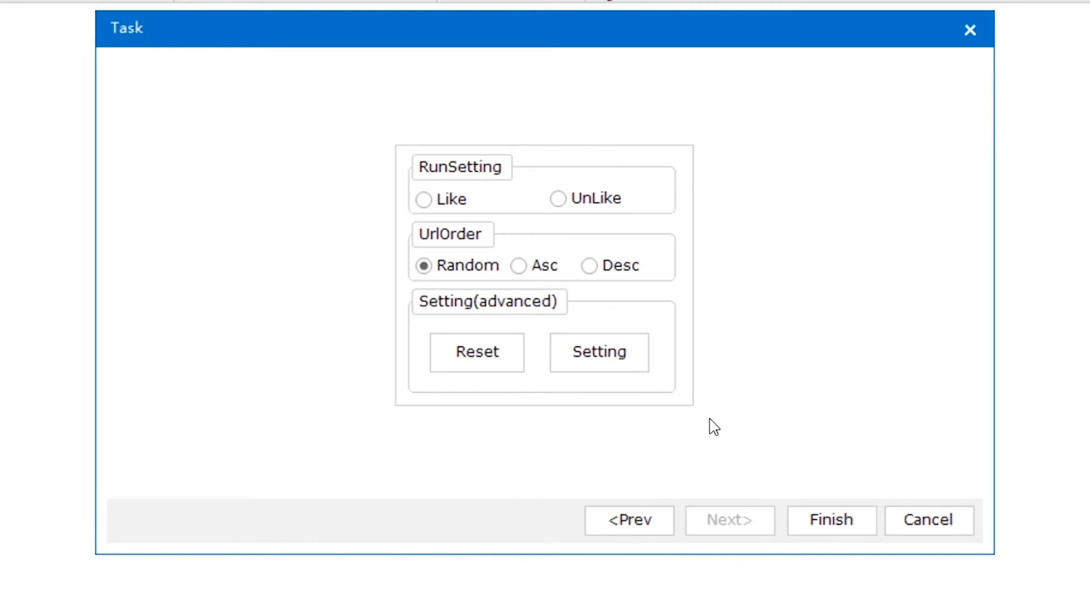
{"action": "left_click", "coordinate": [451, 200]}
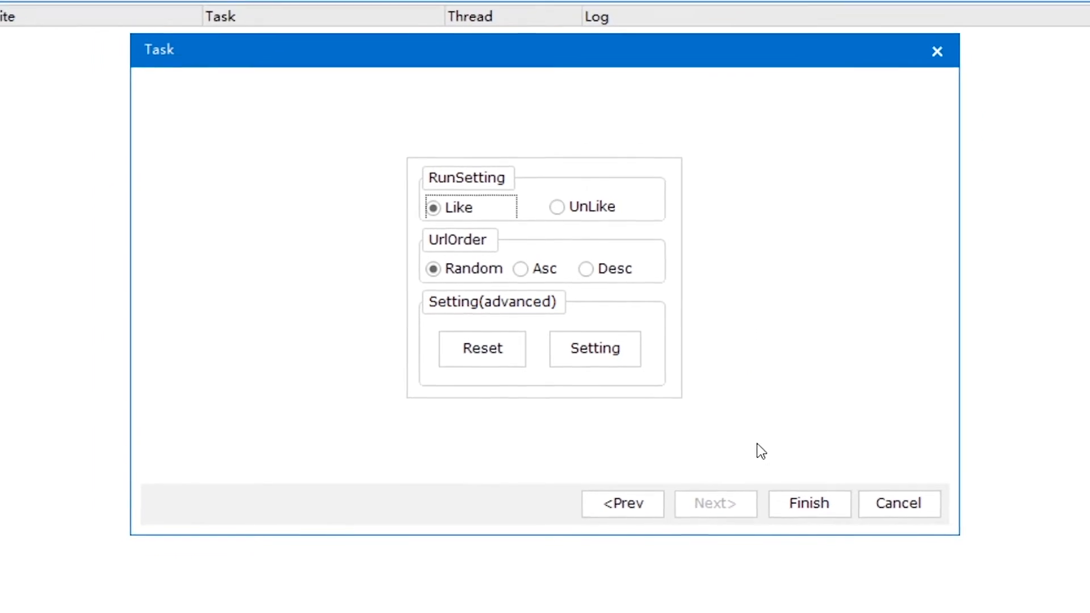
{"action": "left_click", "coordinate": [831, 520]}
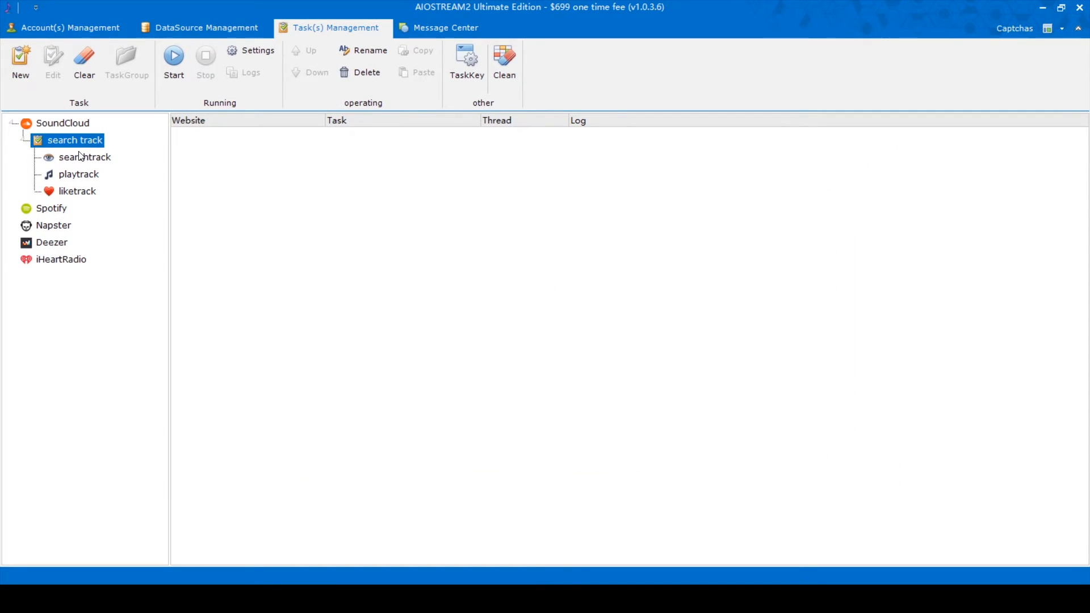
Step: Start the search track group's tasks, then view the track data source's SoundCloud URLs
{"action": "left_click", "coordinate": [165, 77]}
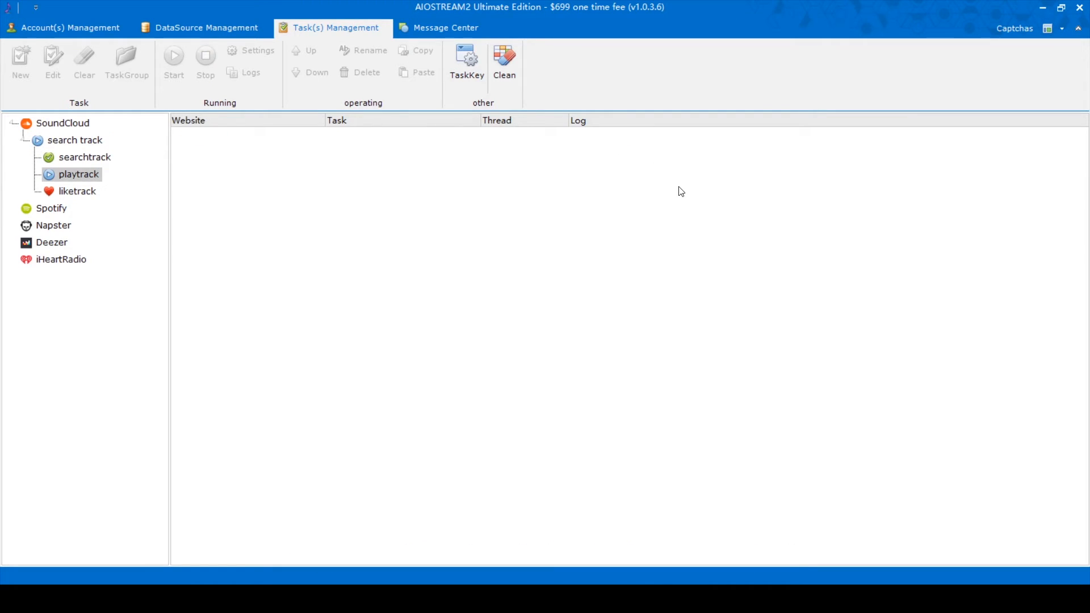
{"action": "left_click", "coordinate": [210, 27]}
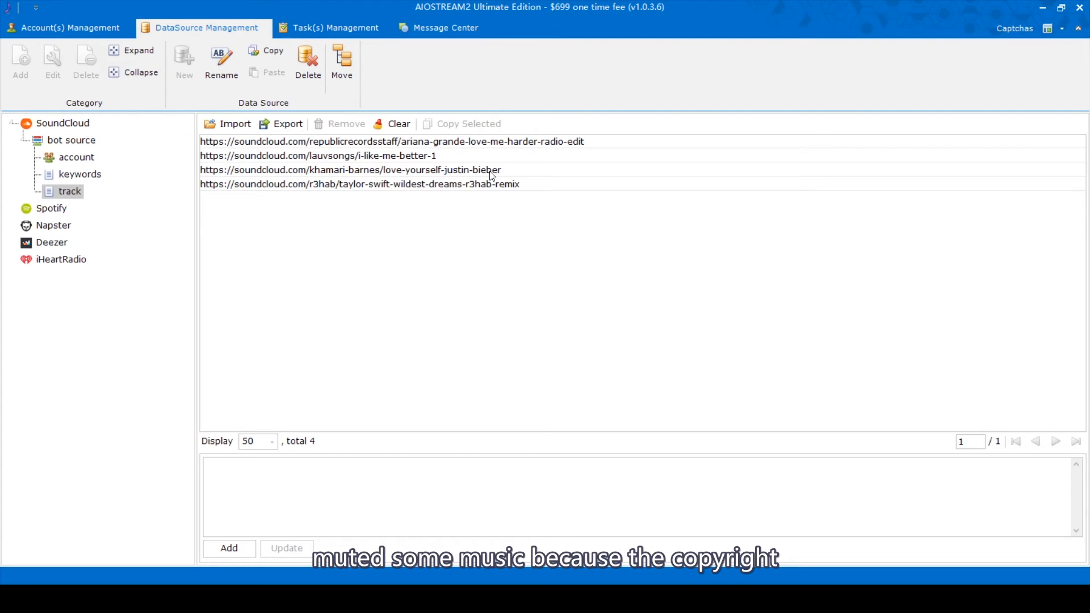
{"action": "left_click", "coordinate": [342, 25]}
{"action": "left_click", "coordinate": [233, 23]}
{"action": "left_click", "coordinate": [429, 159]}
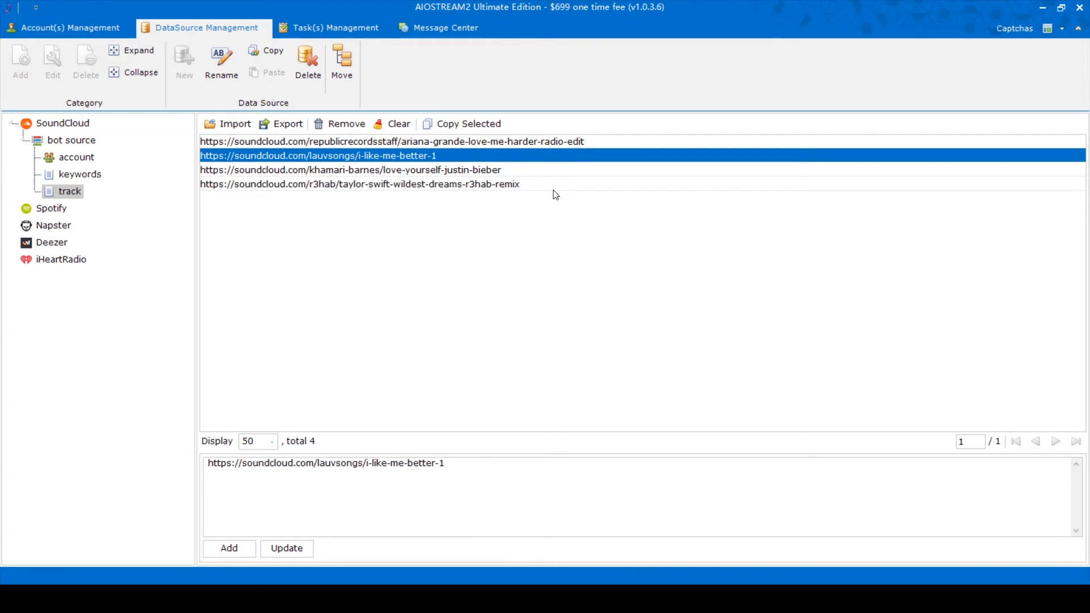
{"action": "left_click", "coordinate": [542, 170]}
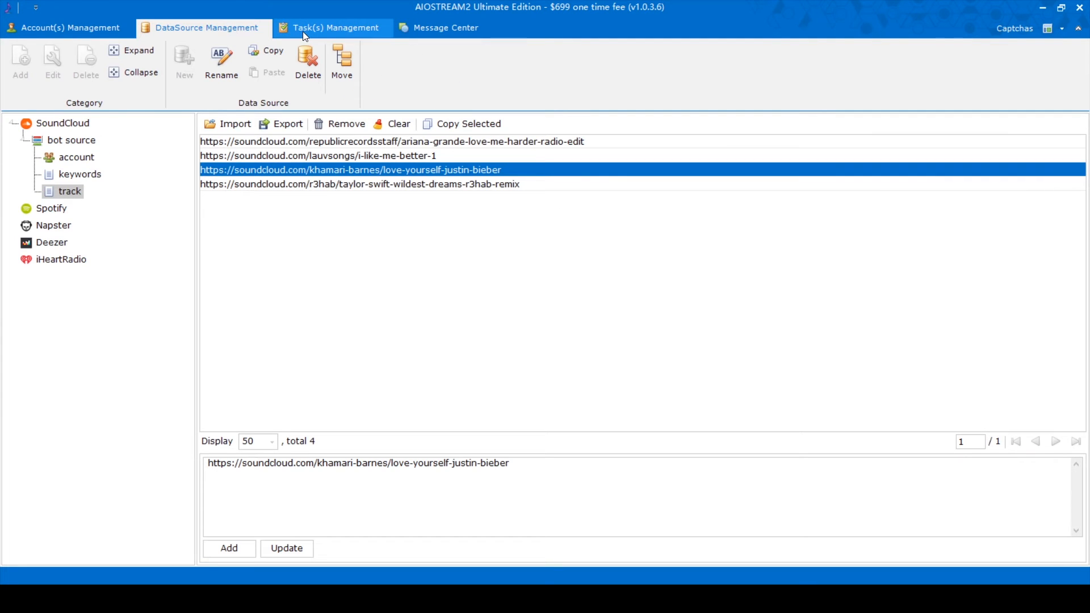
{"action": "left_click", "coordinate": [305, 34]}
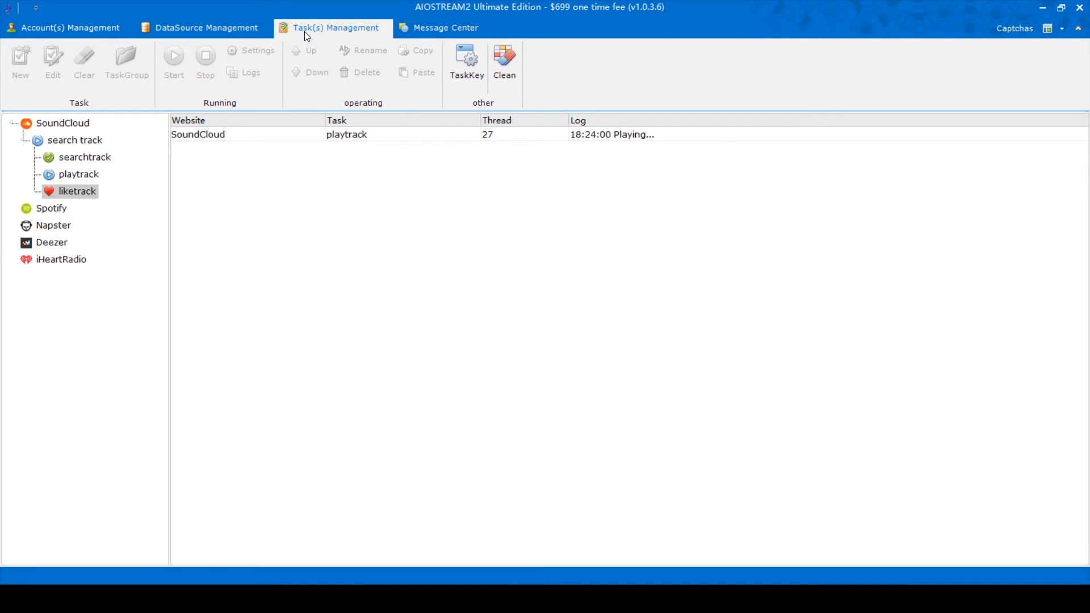
Step: Delete the playtrack task from the search track group
{"action": "left_click", "coordinate": [204, 28]}
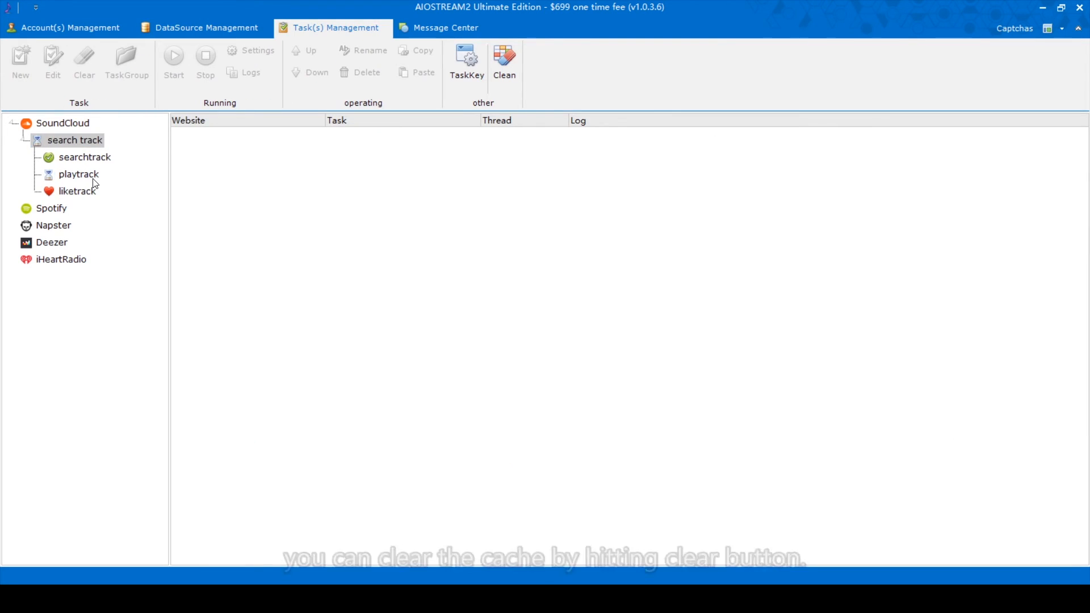
{"action": "left_click", "coordinate": [84, 193]}
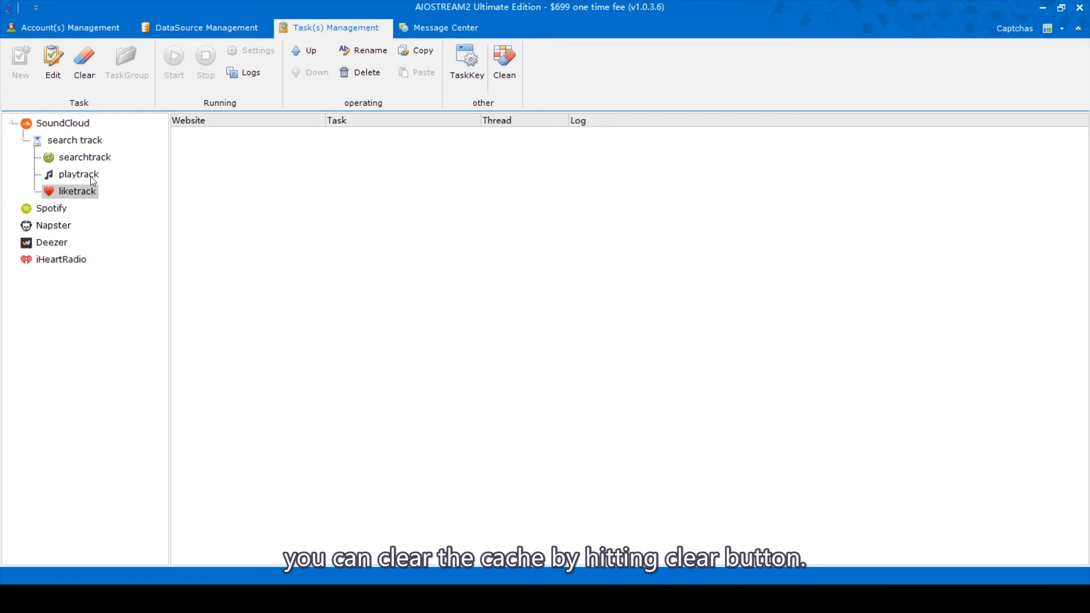
{"action": "left_click", "coordinate": [90, 176]}
{"action": "left_click", "coordinate": [90, 143]}
{"action": "left_click", "coordinate": [86, 158]}
{"action": "left_click", "coordinate": [86, 174]}
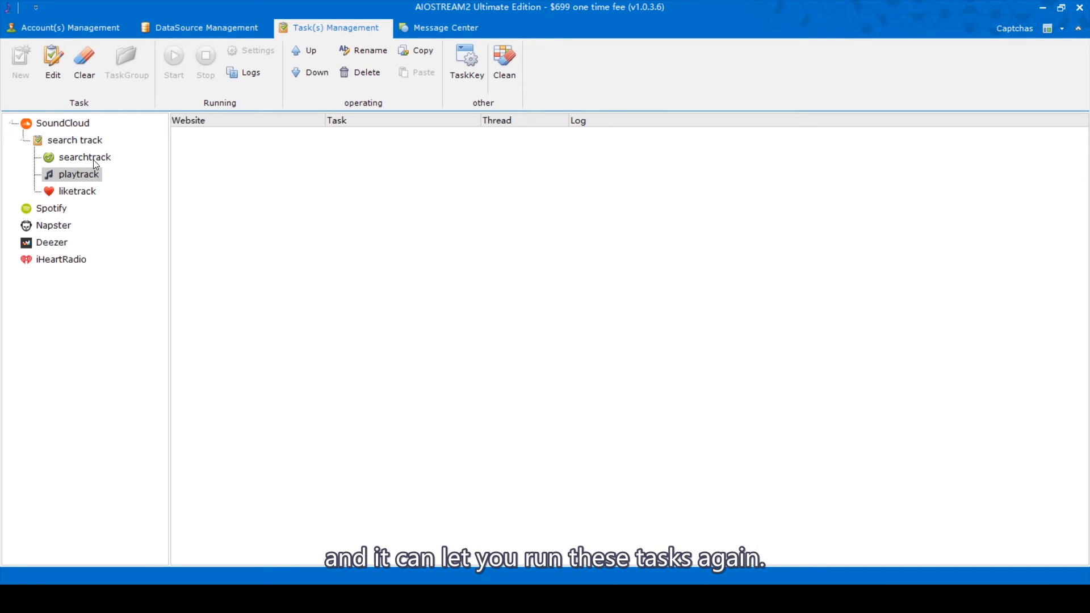
{"action": "left_click", "coordinate": [360, 72]}
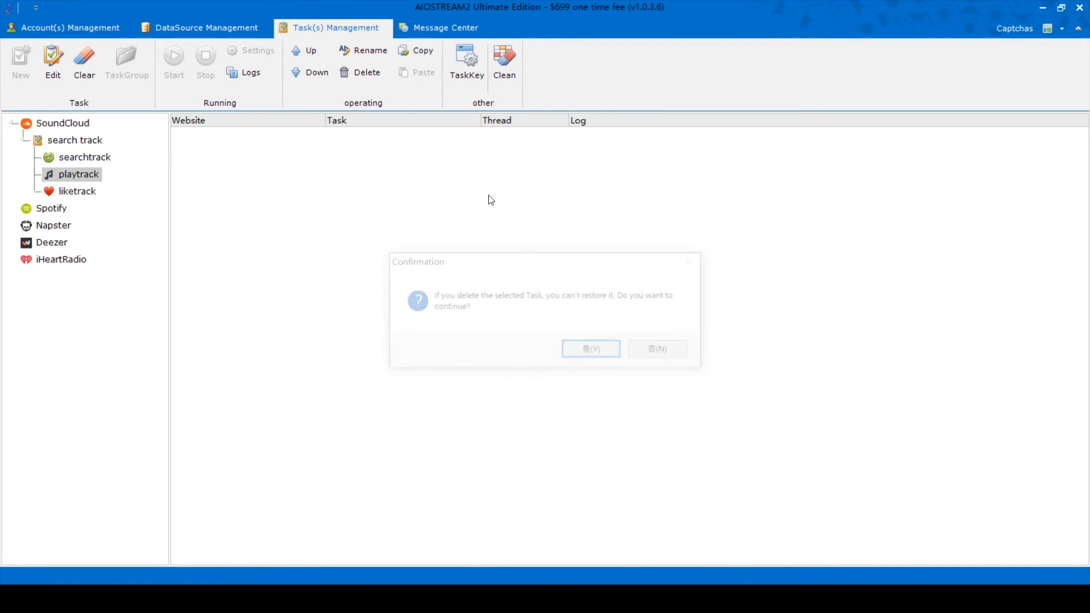
{"action": "left_click", "coordinate": [591, 351]}
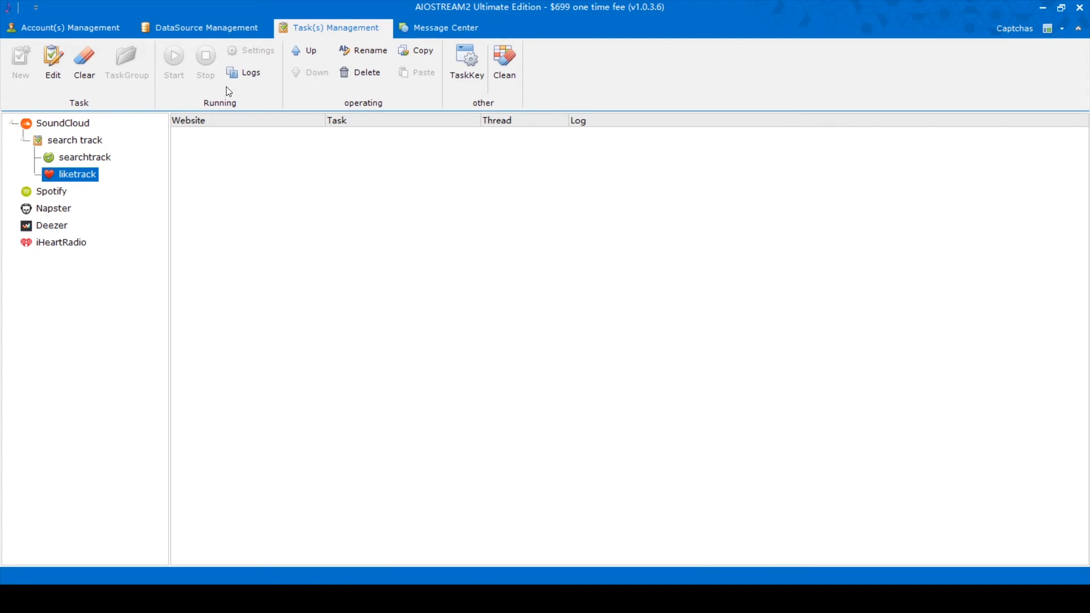
Step: Delete the searchtrack task and start the group so only liketrack runs
{"action": "left_click", "coordinate": [94, 158]}
{"action": "right_click", "coordinate": [94, 157]}
{"action": "left_click", "coordinate": [139, 213]}
{"action": "left_click", "coordinate": [594, 352]}
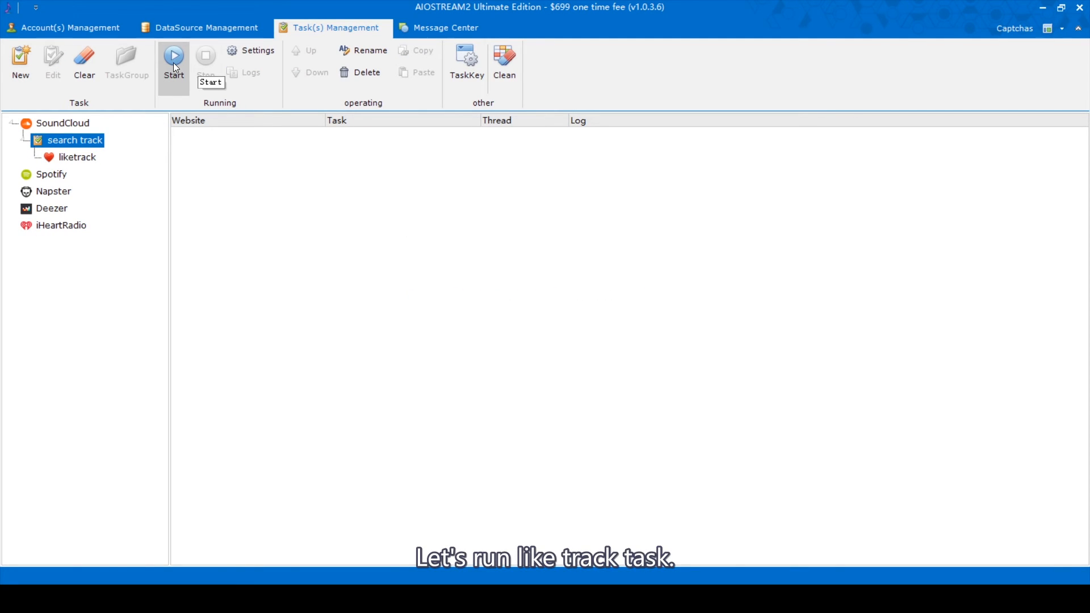
{"action": "left_click", "coordinate": [174, 64]}
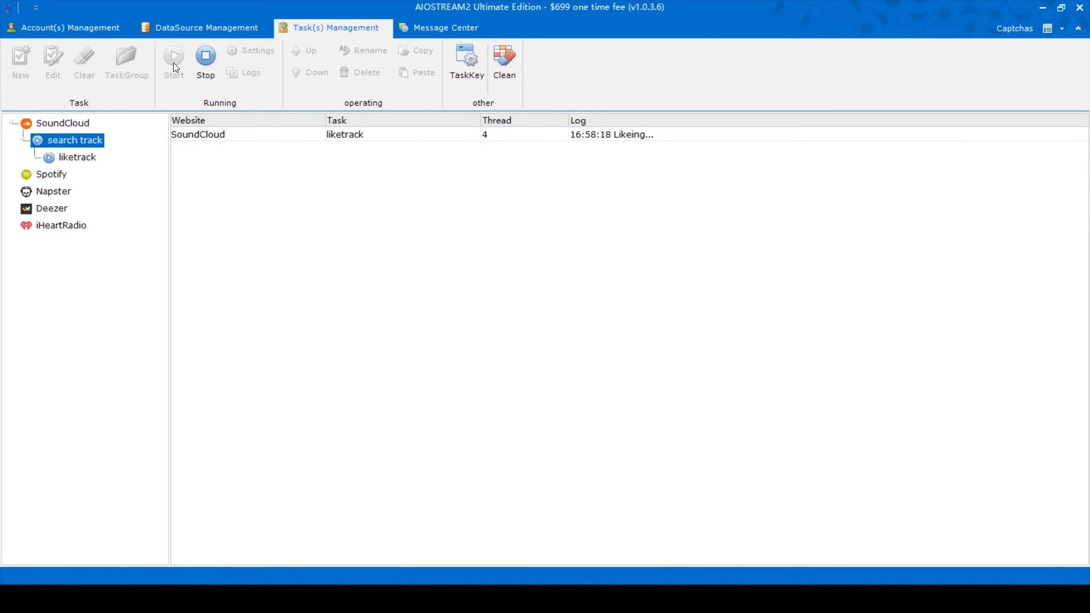